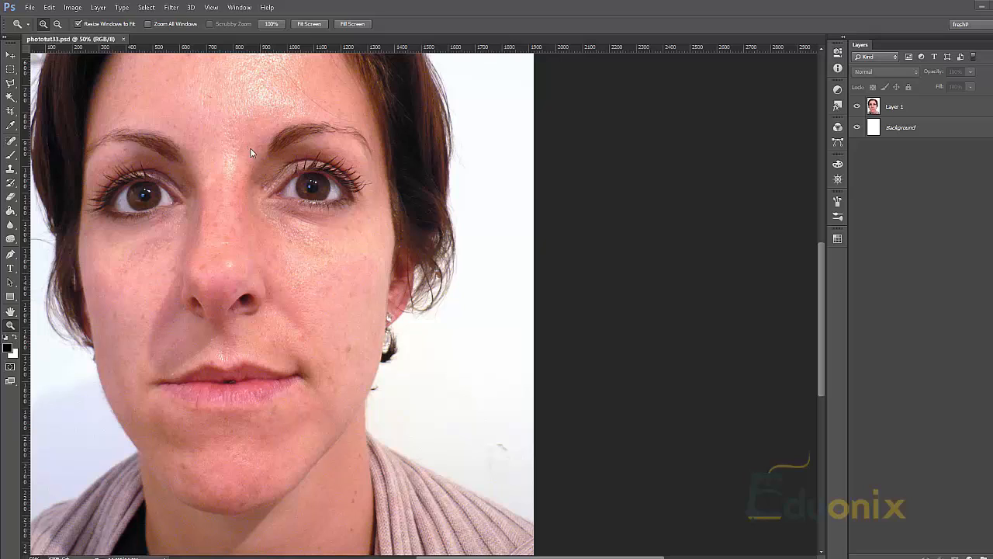
Choose the Spot Healing Brush Tool in Content-Aware mode and make Layer 1 the active layer
click(11, 140)
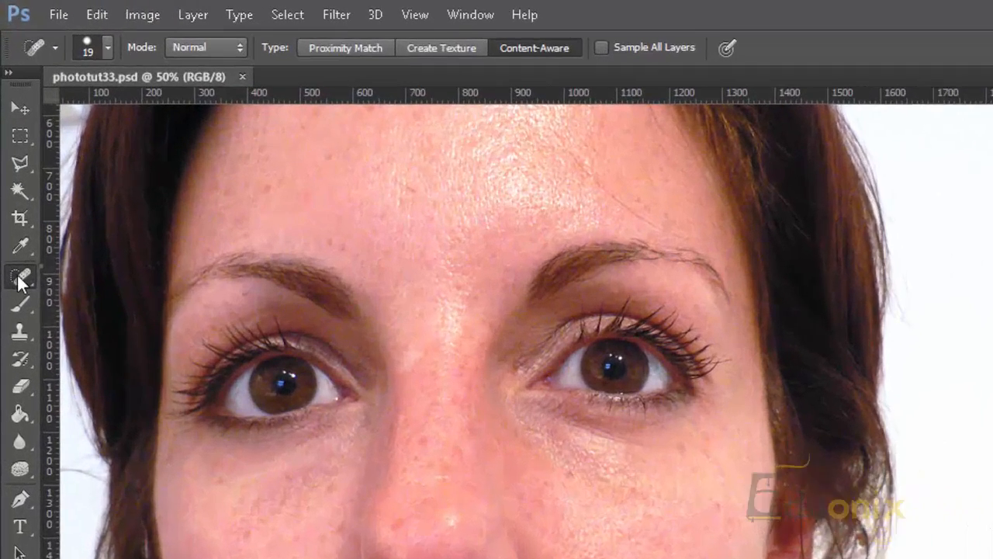
right_click(8, 140)
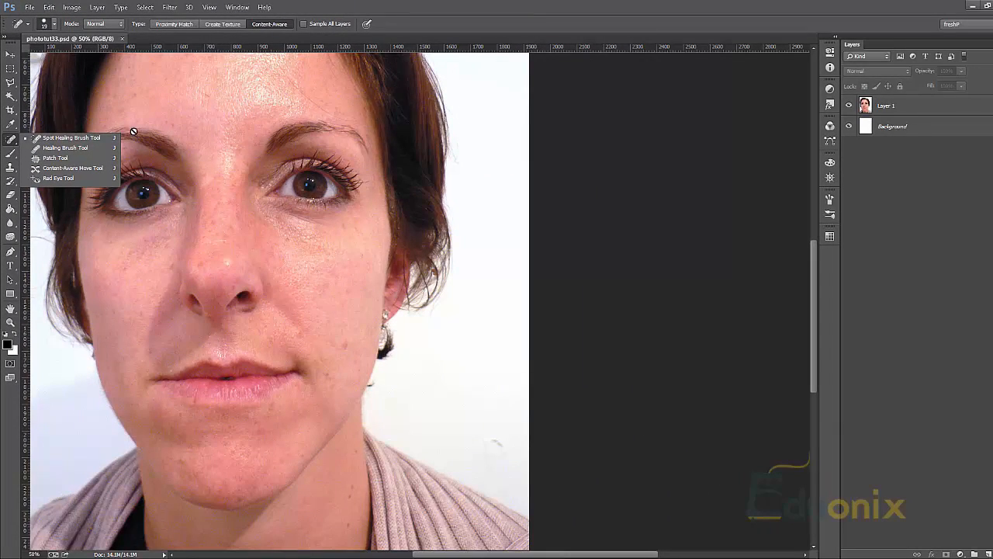
click(77, 138)
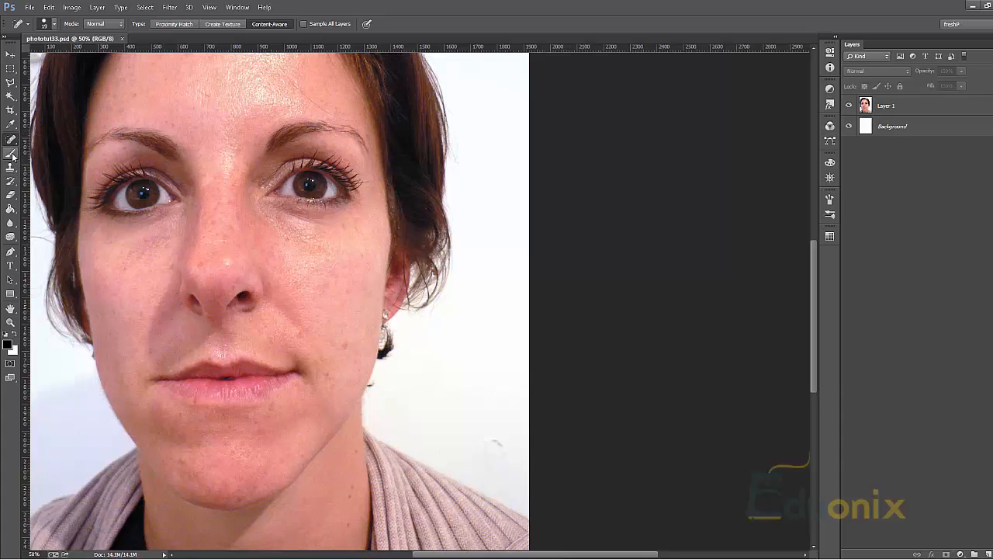
ctrl+click(318, 250)
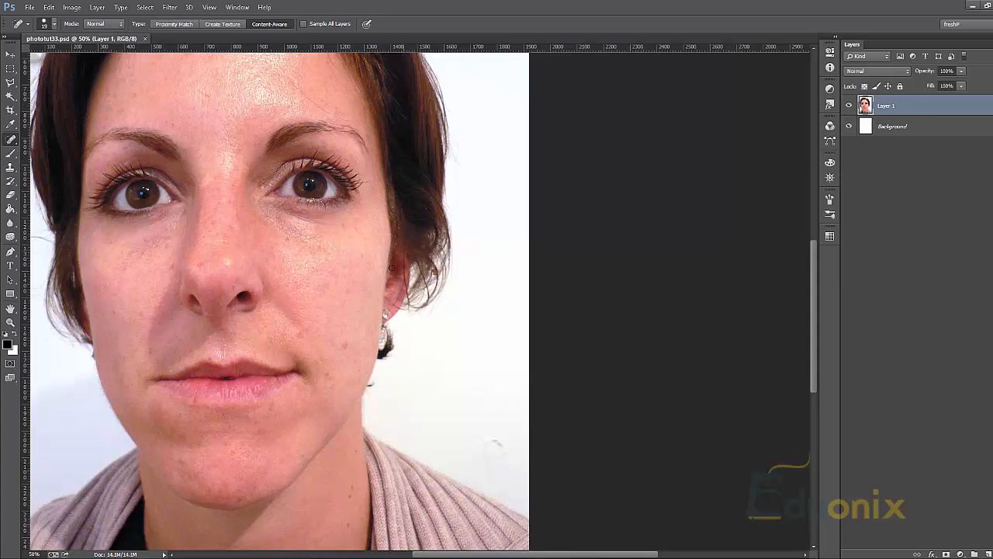
click(973, 129)
click(956, 114)
drag(223, 152, 249, 183)
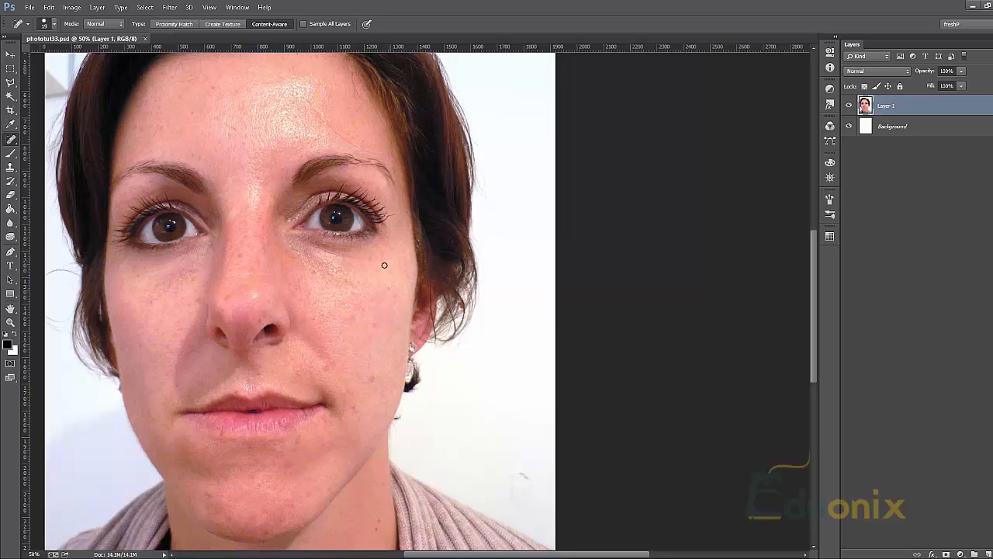
Look through the tools grouped with the Spot Healing Brush and return to the Spot Healing Brush
click(10, 142)
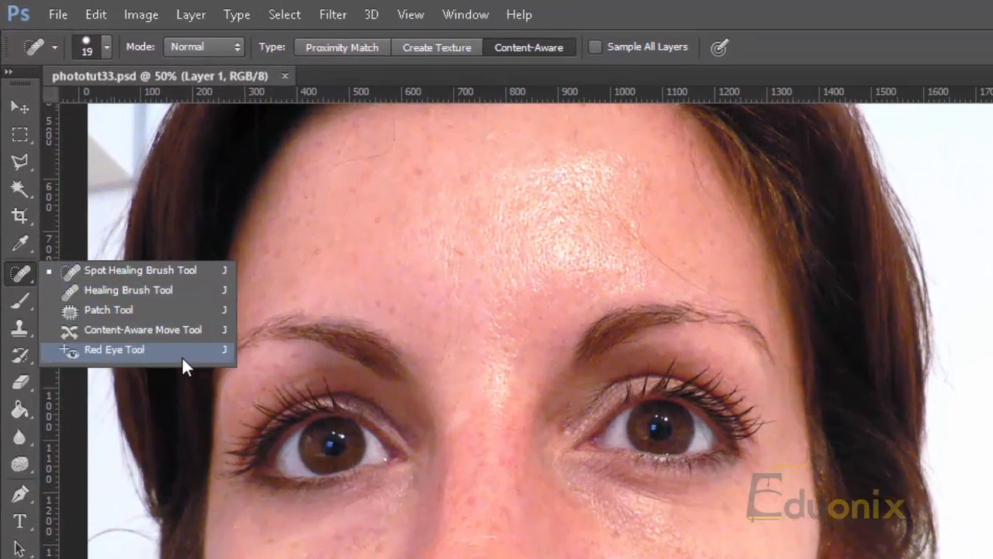
click(706, 301)
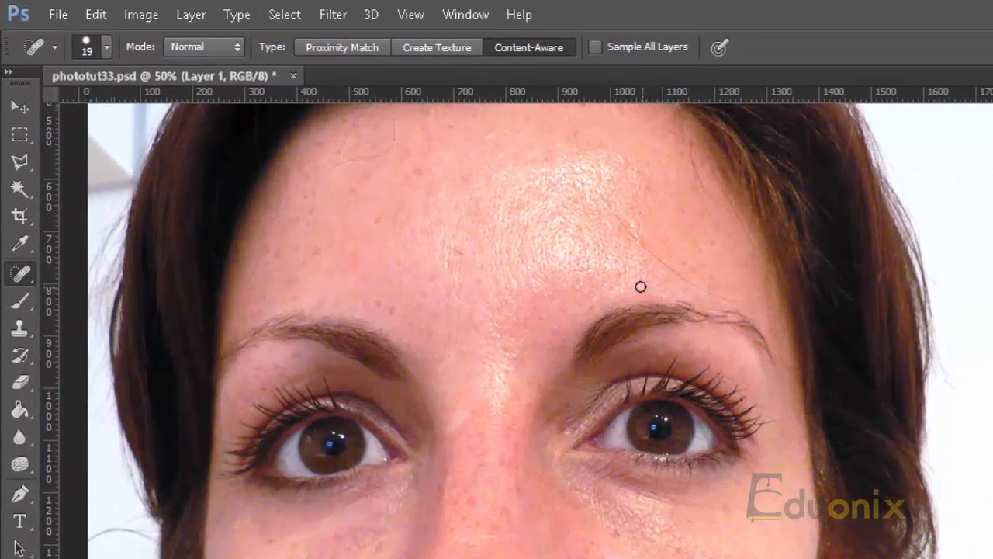
key(shift+j)
key(shift+j)
key(shift+j)
key(shift+j)
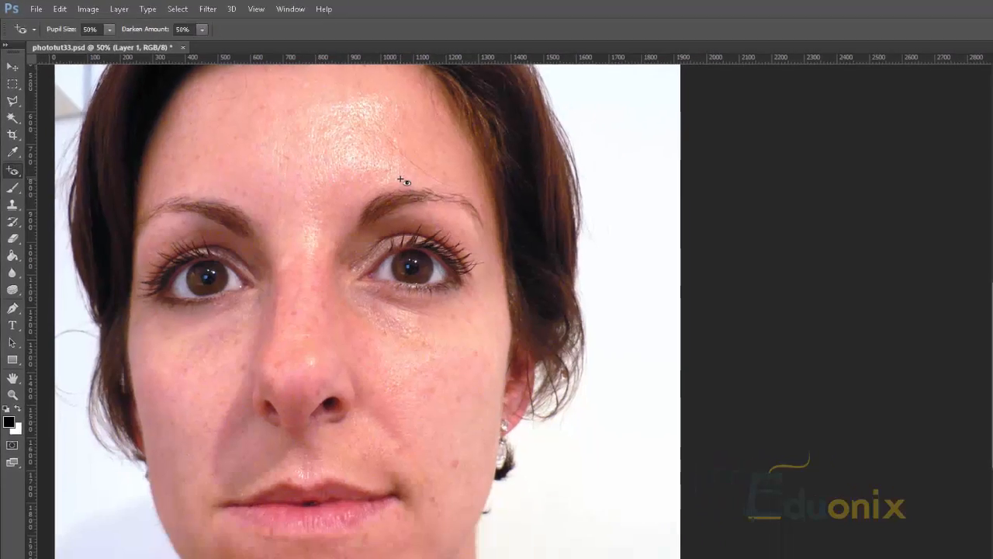
key(shift+j)
key(shift+j)
key(shift+j)
key(shift+j)
key(shift+j)
key(shift+j)
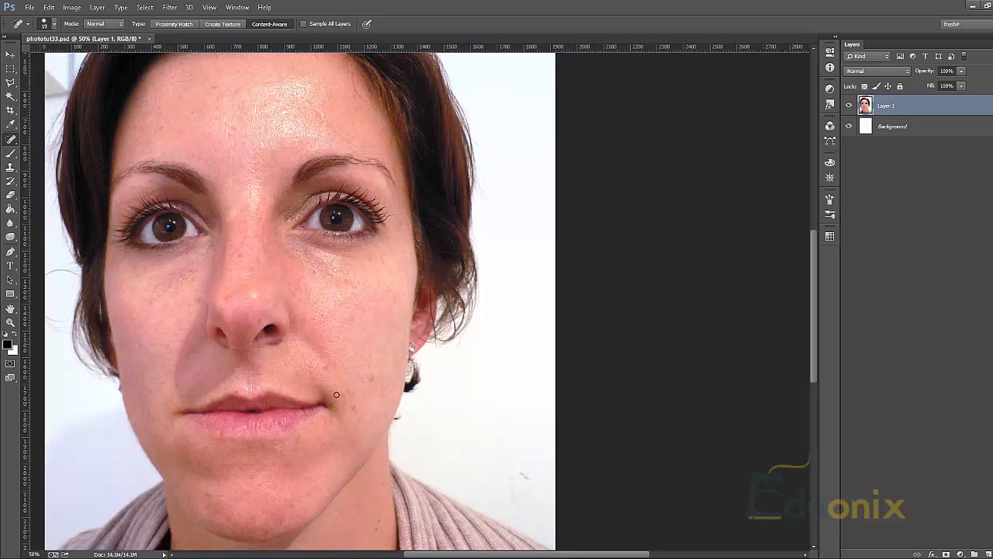
Outline the reddish blemish on the cheek crease above the mouth corner with a closed Polygonal Lasso selection
key(z)
drag(313, 389, 409, 203)
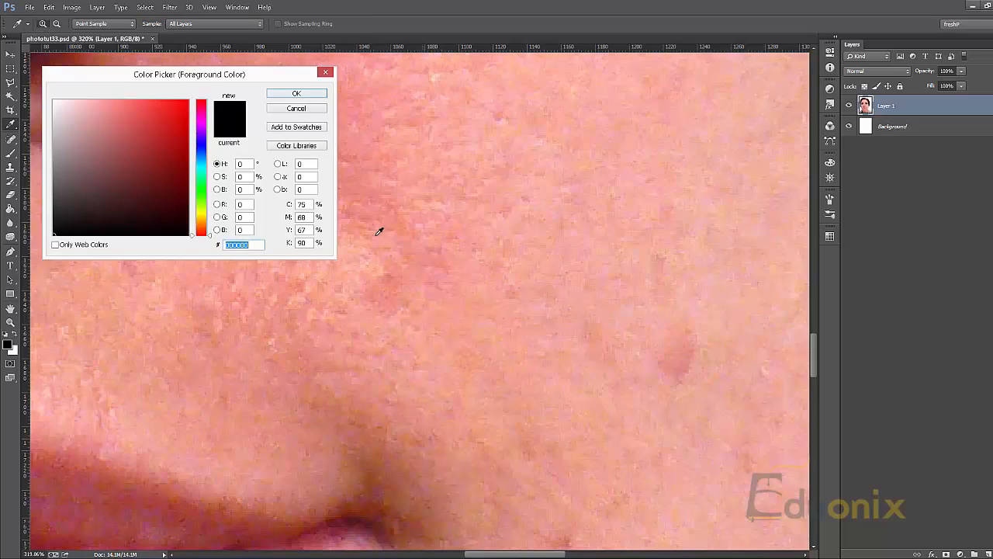
click(296, 107)
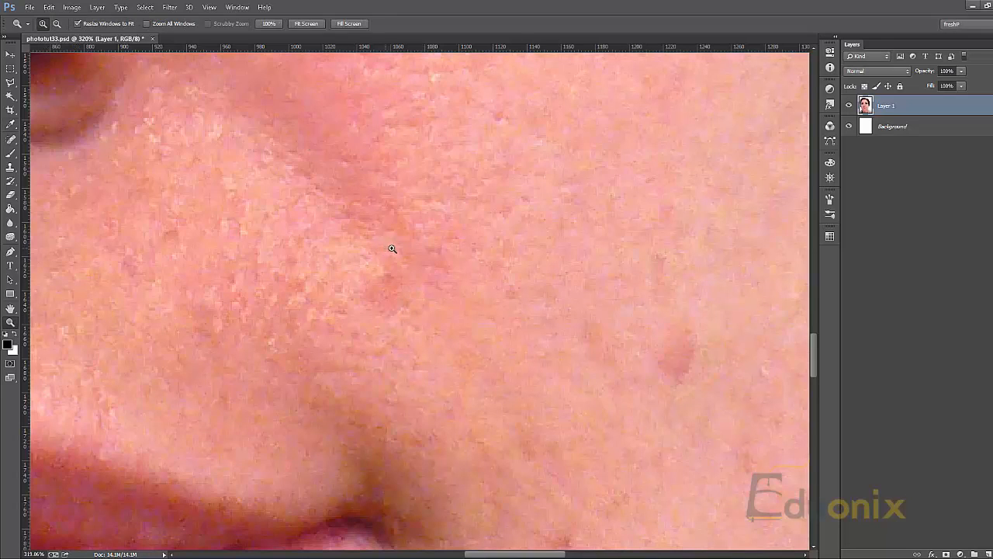
key(l)
click(432, 300)
click(461, 316)
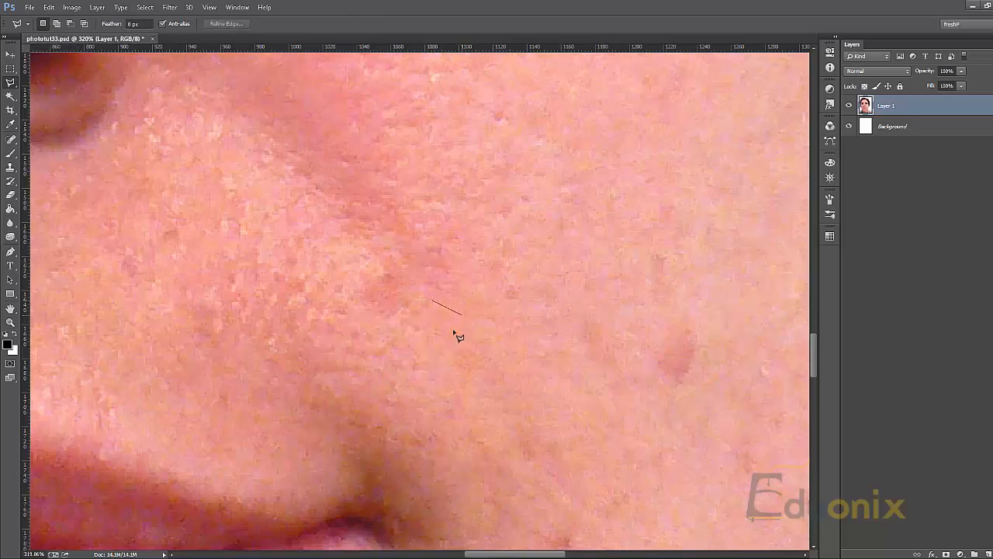
click(447, 338)
click(396, 333)
click(363, 308)
click(328, 251)
click(367, 241)
click(386, 270)
double_click(433, 304)
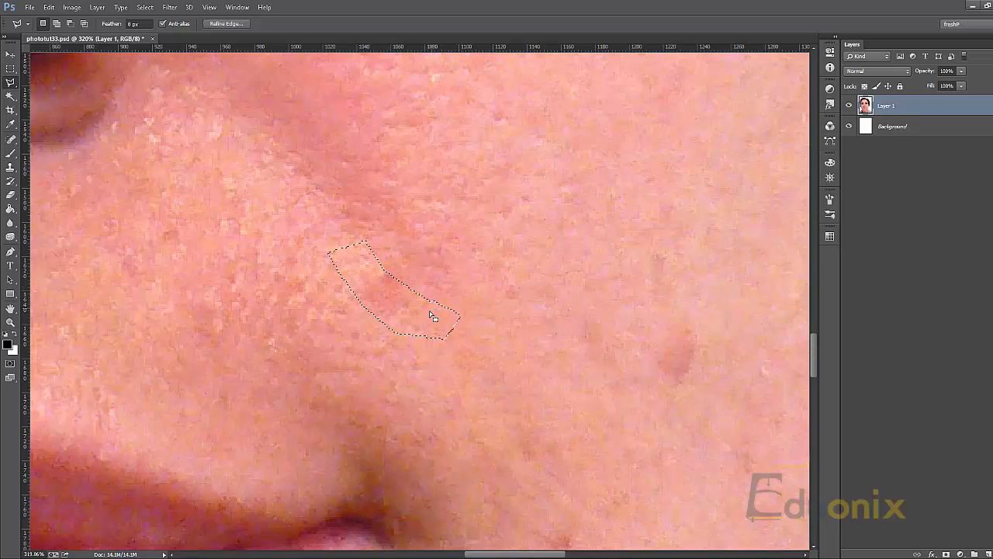
Add small areas to the upper edge of the lasso selection around the blemish
mouse_move(443, 306)
mouse_down()
mouse_move(434, 313)
mouse_move(414, 299)
mouse_move(423, 279)
mouse_move(444, 270)
mouse_move(453, 305)
mouse_up()
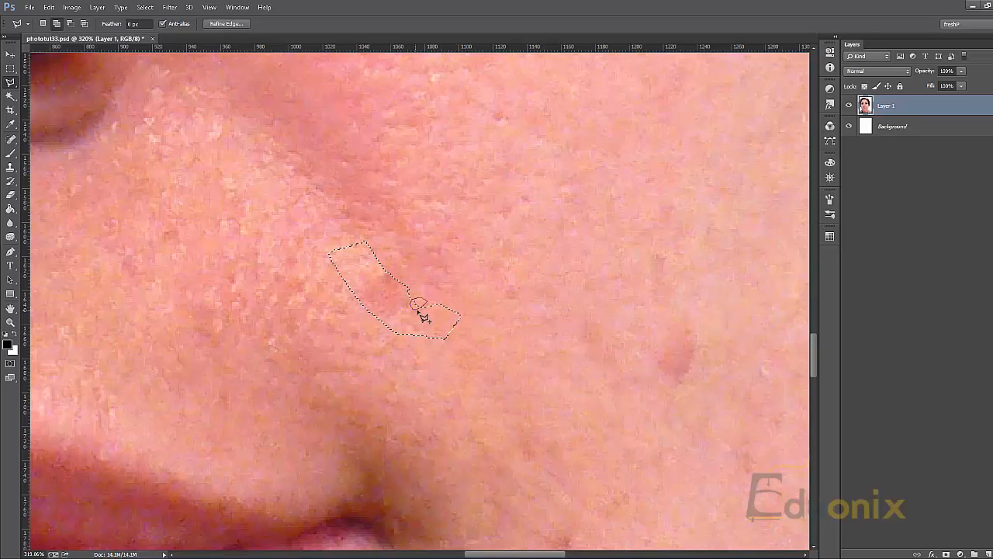
drag(416, 310, 439, 313)
click(426, 307)
click(424, 299)
click(414, 299)
click(418, 311)
Clear the lasso selection and paint over the reddish blemish above the mouth corner with the Spot Healing Brush
key(ctrl+d)
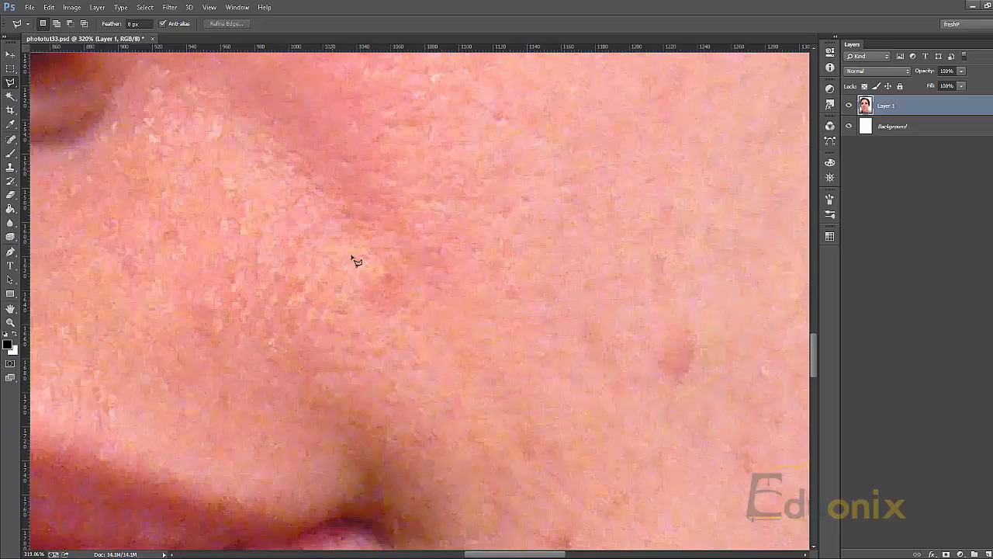
click(11, 141)
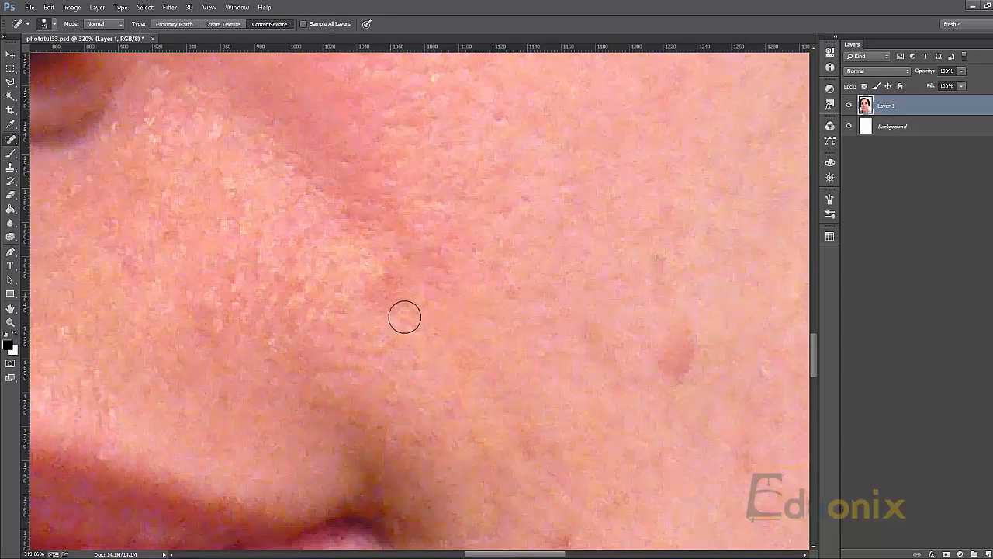
mouse_move(387, 288)
mouse_down()
mouse_move(355, 244)
mouse_move(344, 248)
mouse_move(414, 358)
mouse_move(422, 351)
mouse_move(389, 281)
mouse_move(345, 217)
mouse_up()
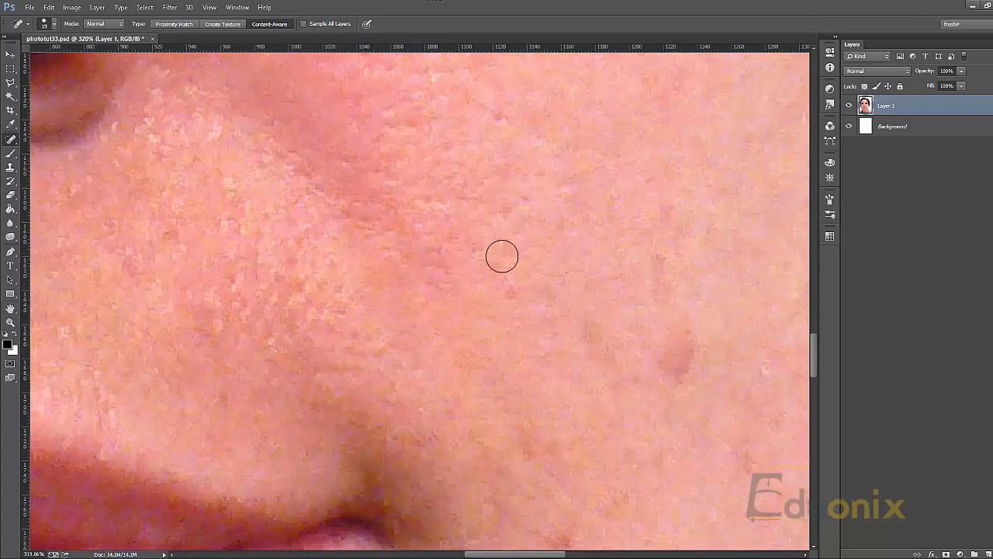
Try one long Spot Healing stroke from the nostril across the cheek to the jaw edge, and cancel its computation
key(z)
alt+click(495, 313)
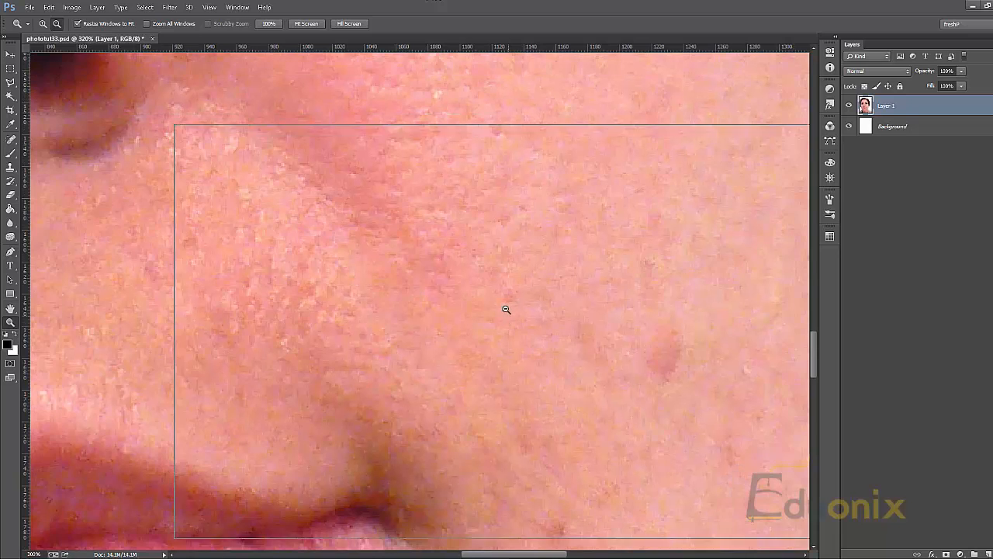
alt+click(501, 301)
alt+click(502, 233)
alt+click(504, 217)
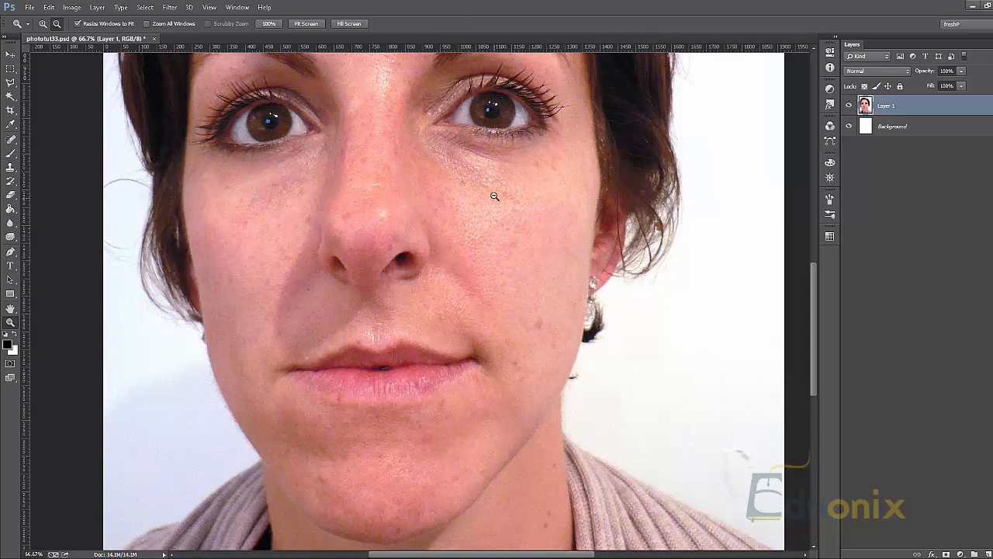
key(j)
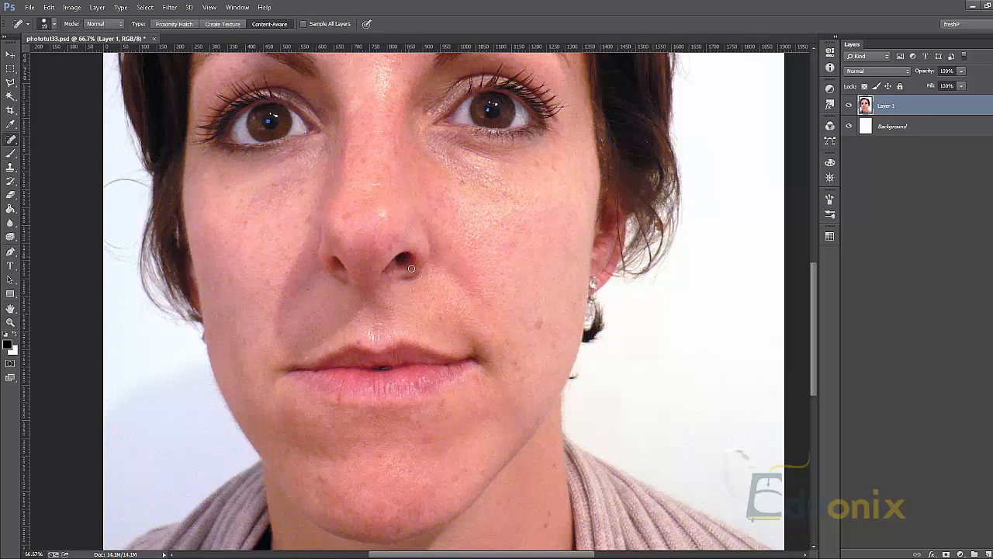
drag(412, 252, 594, 364)
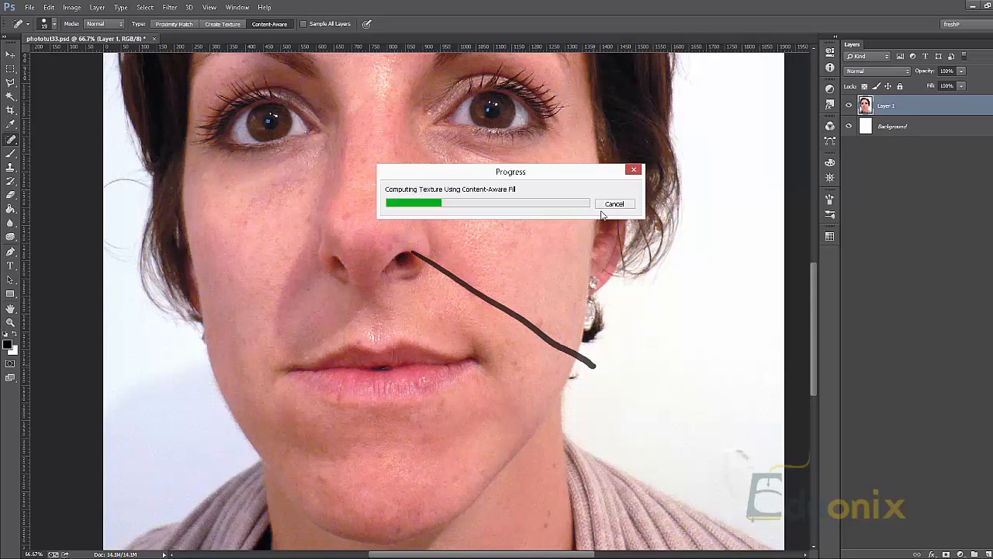
click(610, 205)
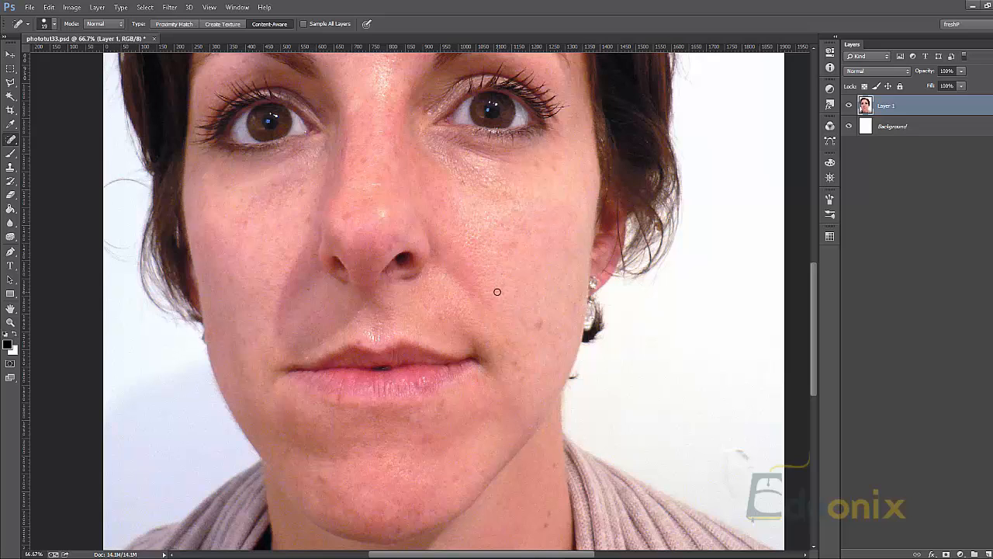
Cycle through the healing tools back to the Spot Healing Brush and make a short stroke over the reddish cheek blemish
key(z)
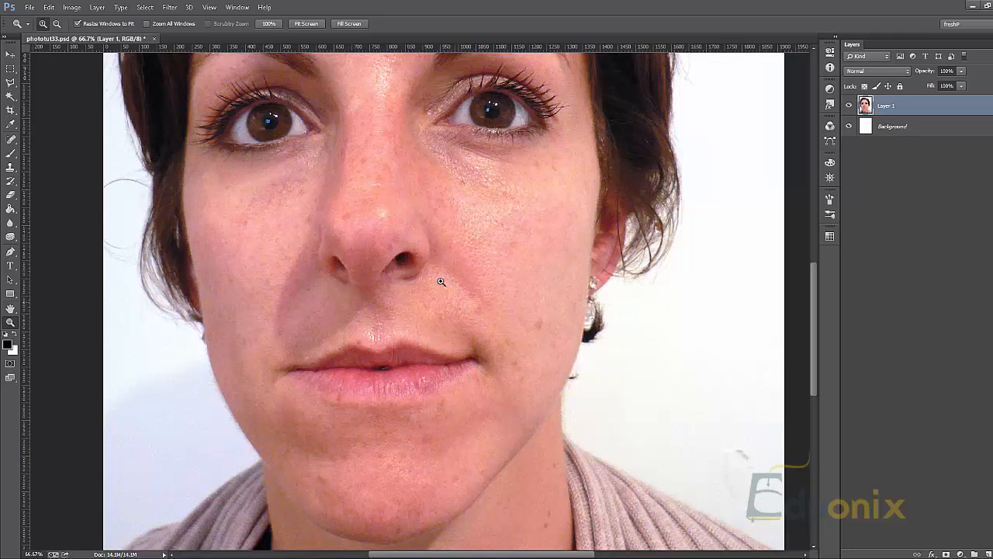
drag(441, 282, 557, 335)
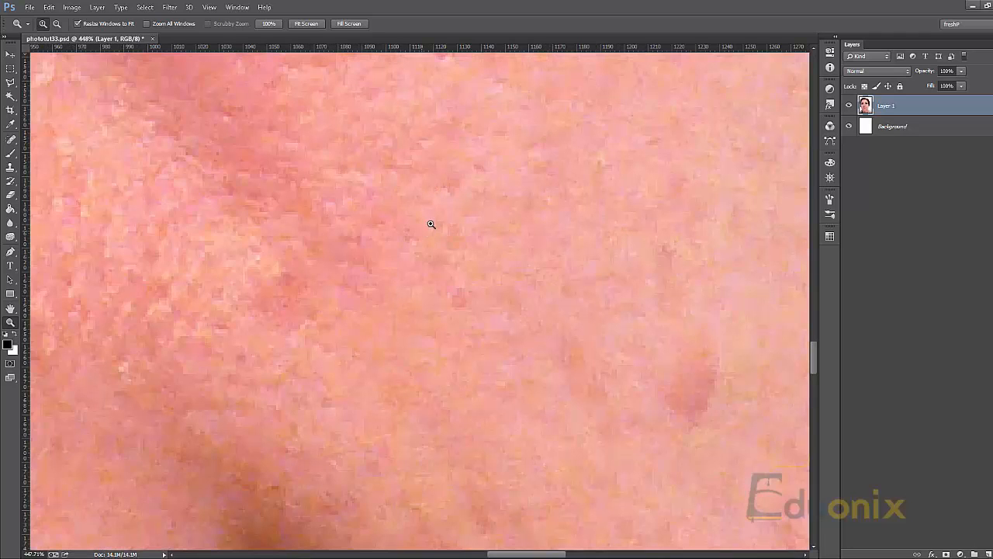
key(j)
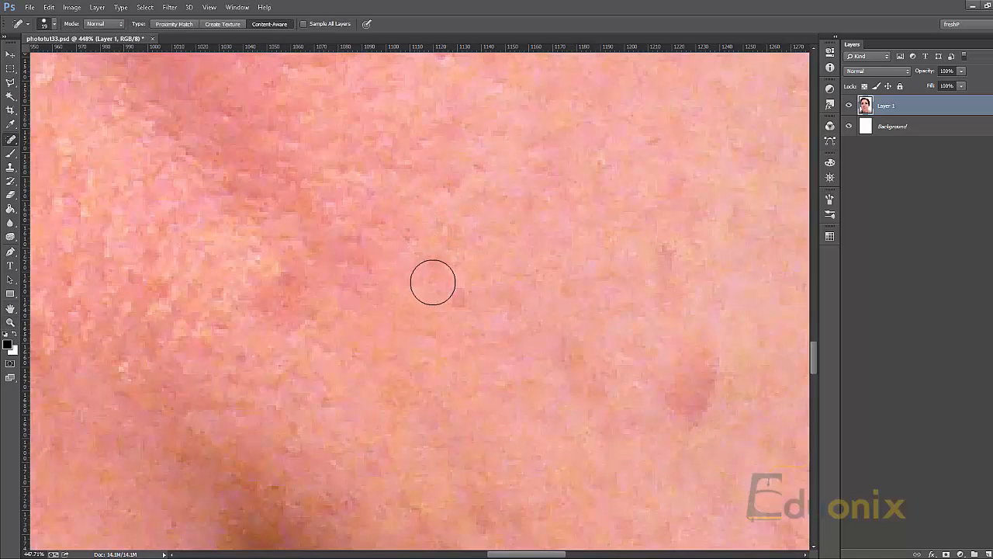
key(shift+j)
key(shift+j)
key(shift+j)
key(shift+j)
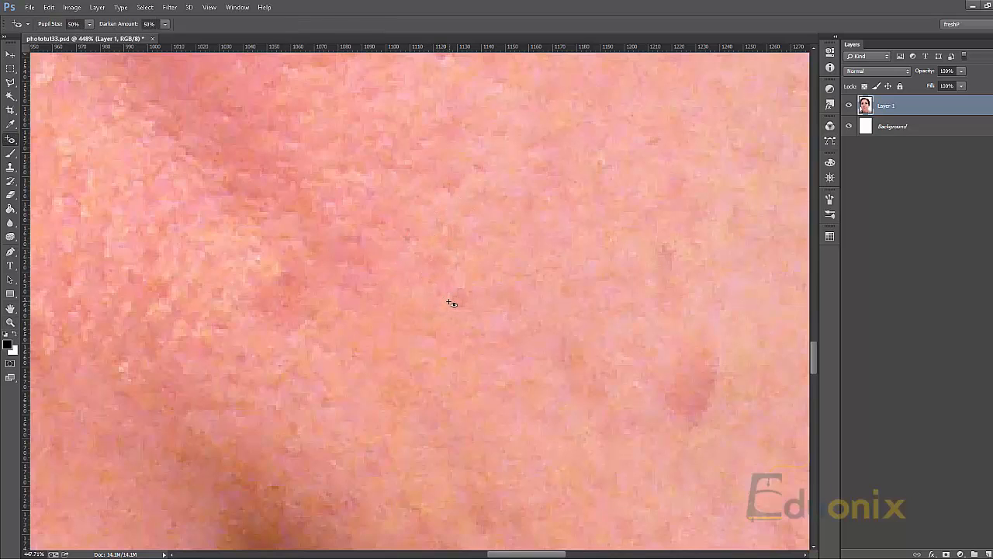
key(shift+j)
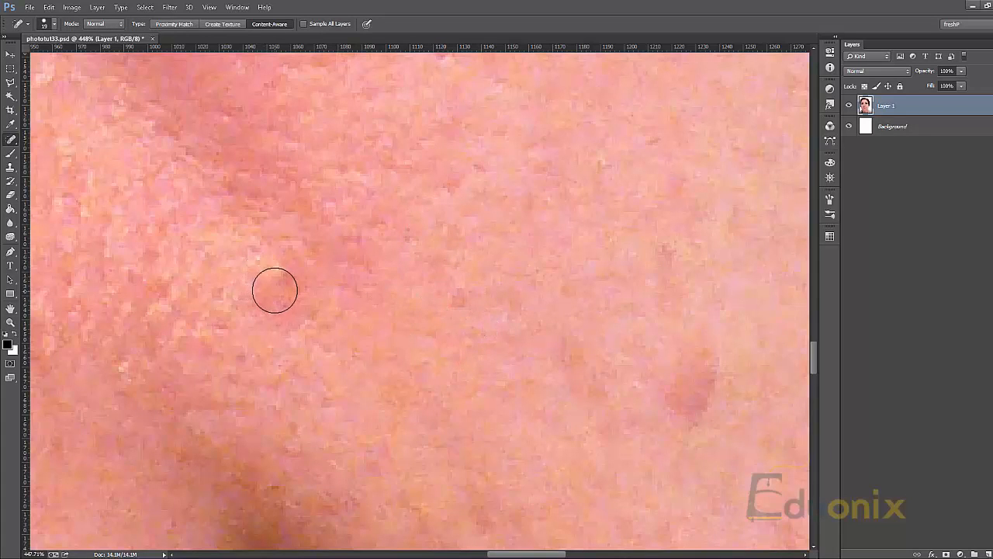
mouse_move(275, 290)
mouse_down()
mouse_move(289, 328)
mouse_move(252, 256)
mouse_move(300, 312)
mouse_move(276, 296)
mouse_move(309, 340)
mouse_move(305, 358)
mouse_move(250, 337)
mouse_move(268, 345)
mouse_move(273, 309)
mouse_up()
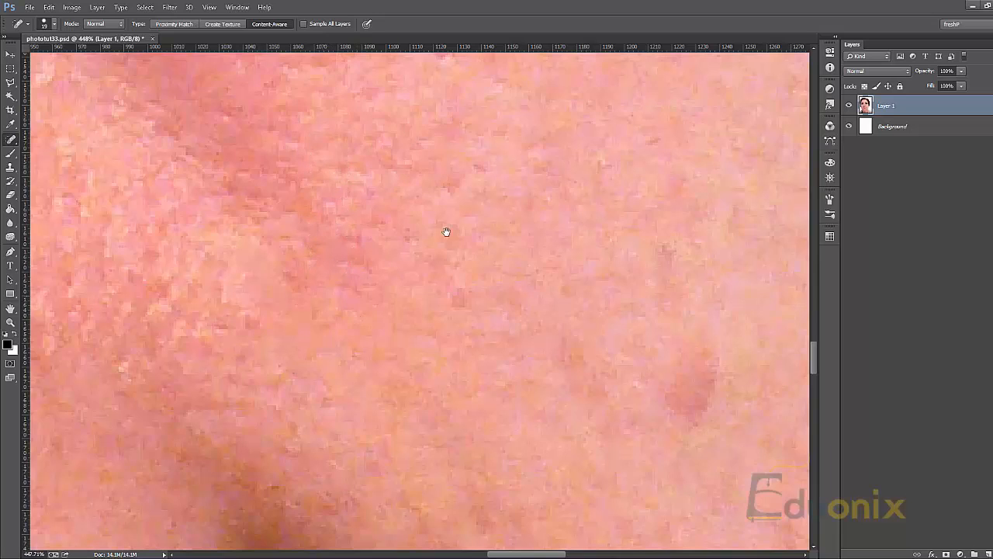
Try a Spot Healing stroke along the upper edge of the blemish, and undo the healing
drag(447, 231, 512, 193)
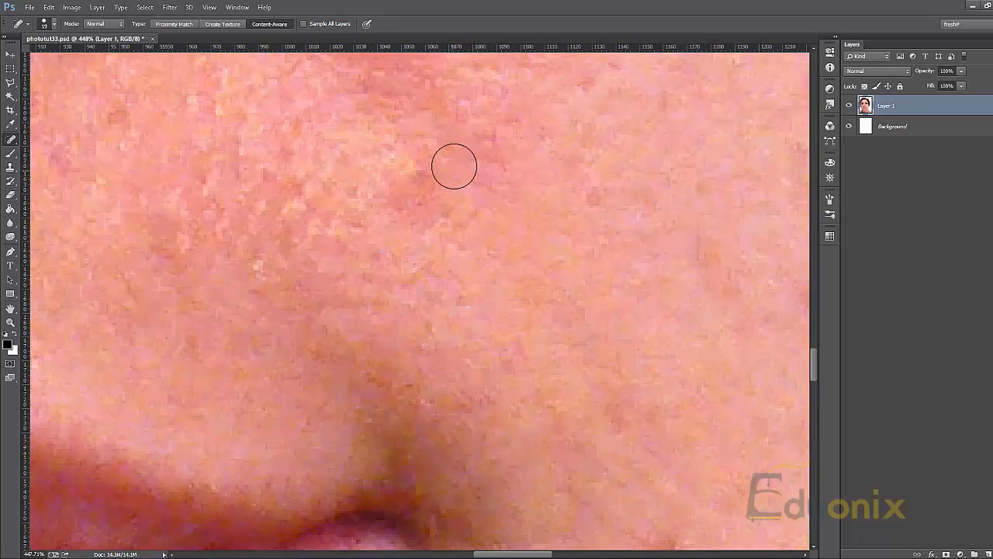
mouse_move(454, 166)
mouse_down()
mouse_move(423, 206)
mouse_move(404, 197)
mouse_move(470, 138)
mouse_up()
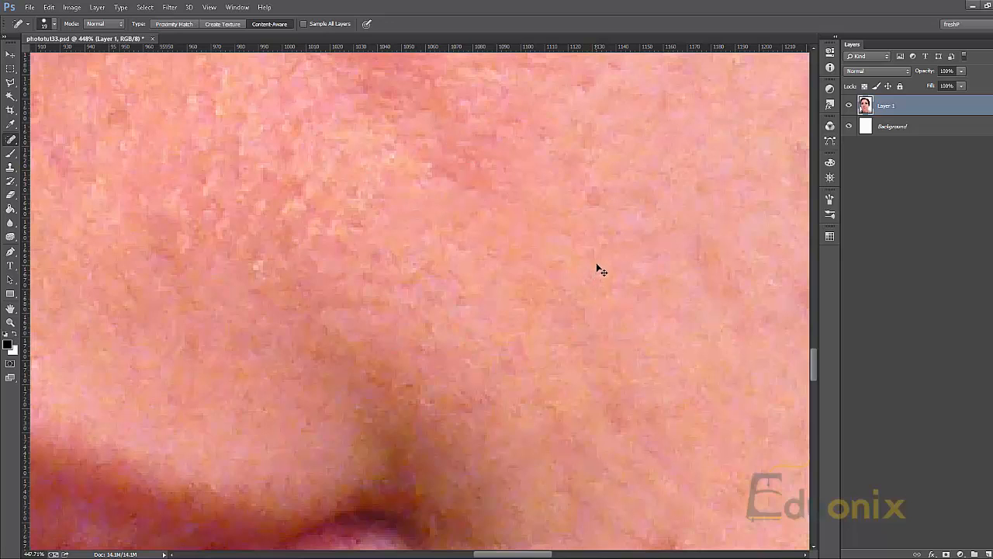
key(ctrl+alt+z)
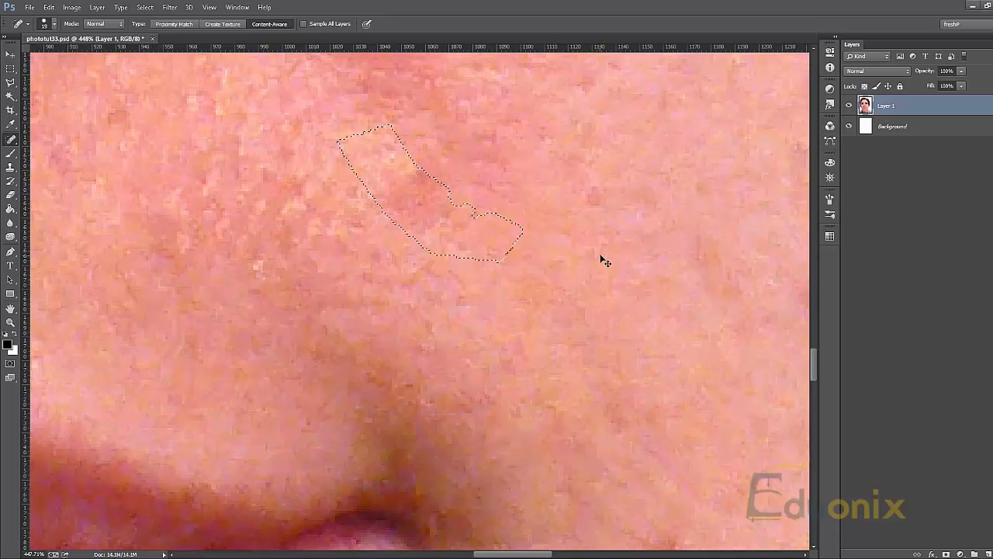
key(ctrl+alt+z)
key(ctrl+alt+z)
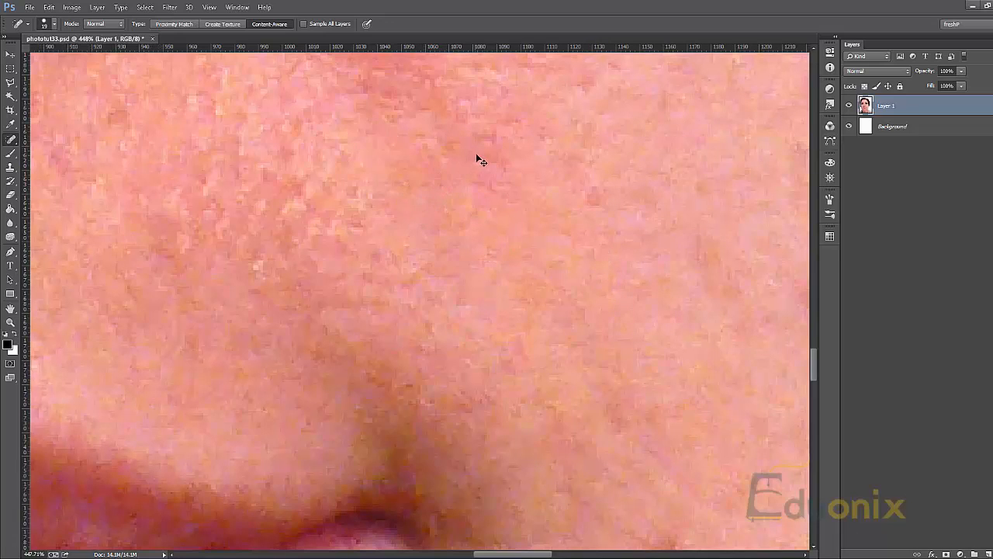
Heal the reddish blemish above the mouth corner with one short Spot Healing stroke, and view the lower face
mouse_move(420, 196)
mouse_down()
mouse_move(390, 203)
mouse_move(396, 220)
mouse_move(426, 215)
mouse_up()
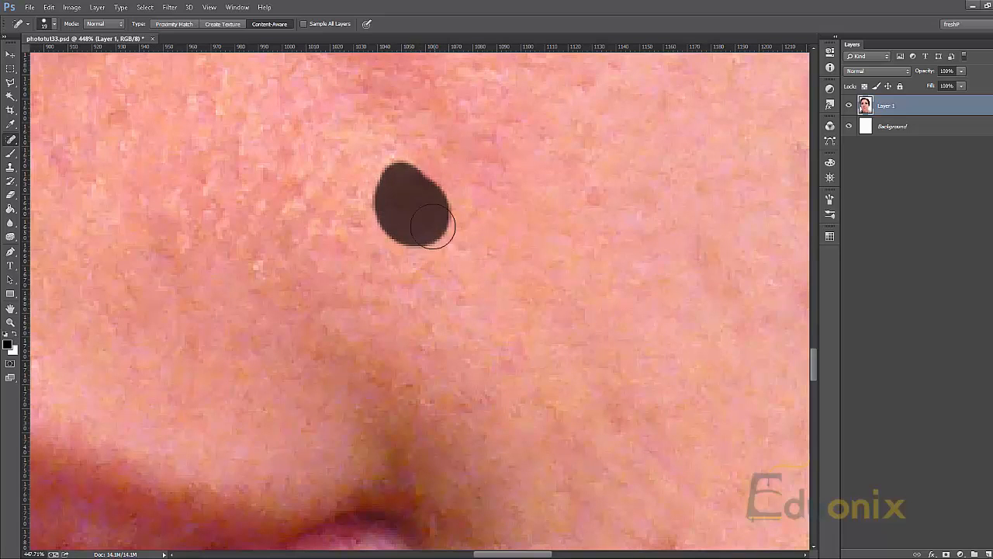
key(z)
alt+click(542, 199)
alt+click(543, 198)
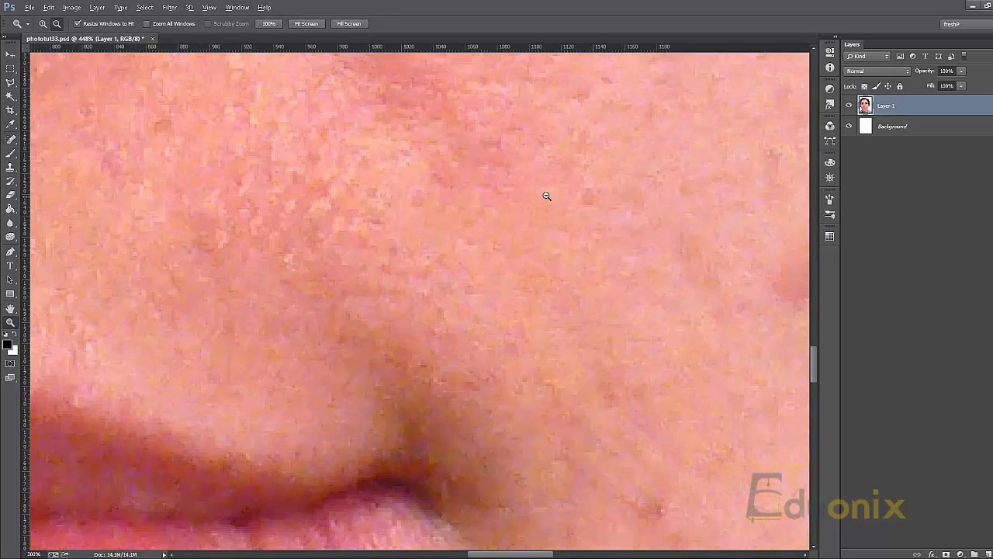
alt+click(546, 195)
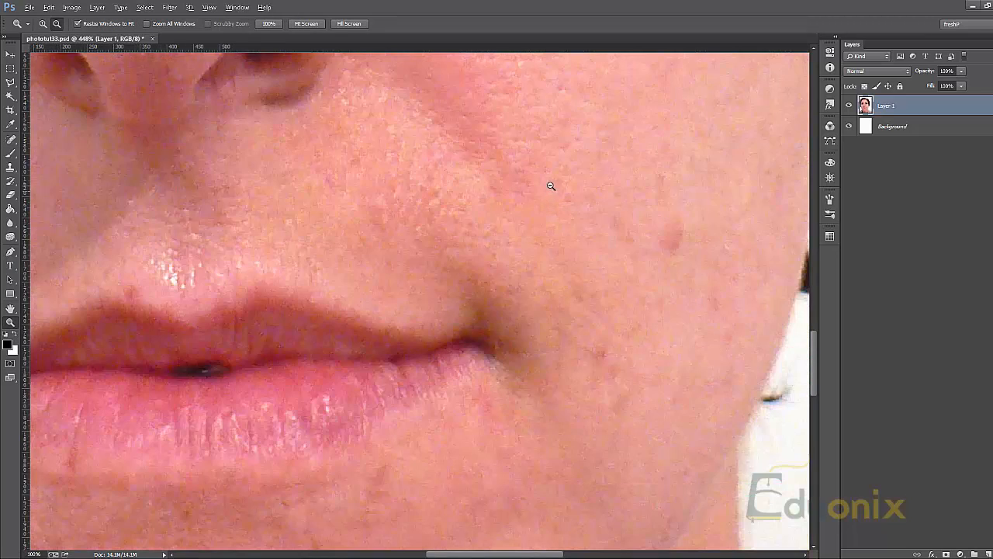
alt+click(550, 187)
alt+click(545, 185)
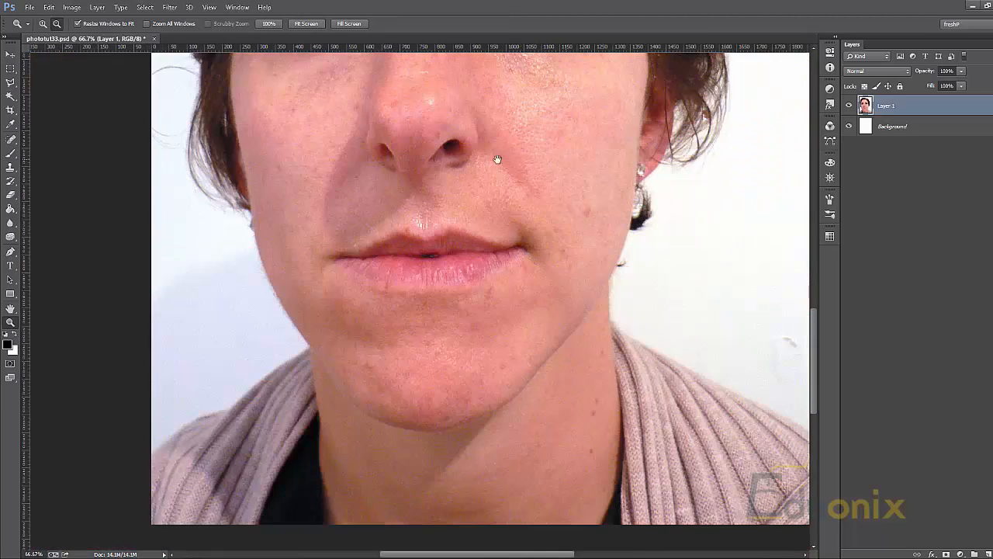
Place four black-filled rectangles of different sizes over the forehead on new layers, and merge them with the portrait layer
drag(406, 137, 409, 460)
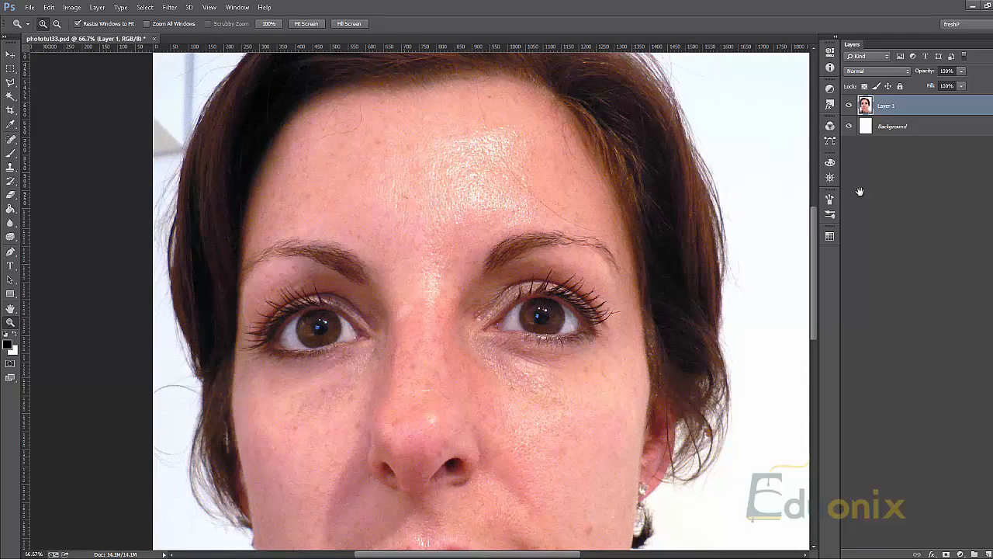
click(988, 554)
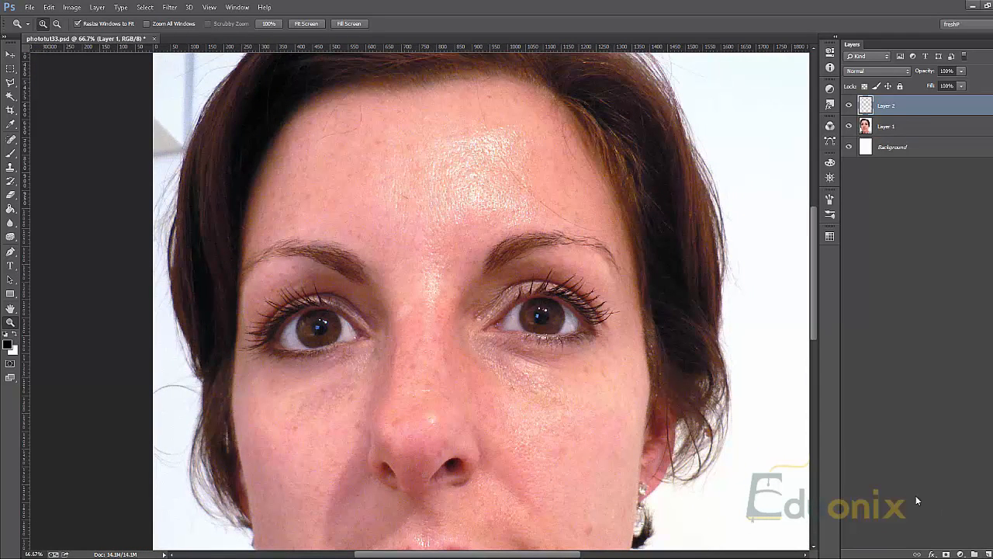
key(m)
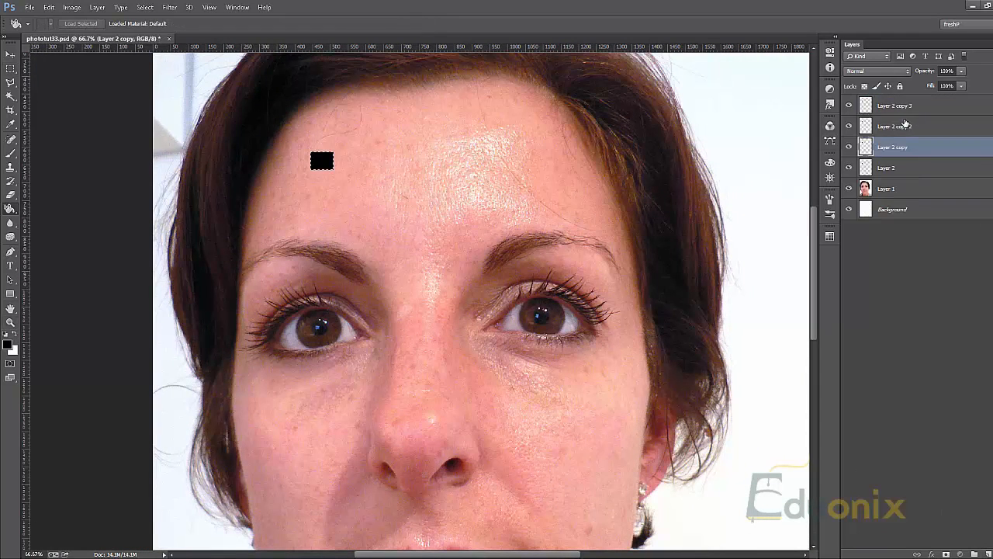
click(863, 122)
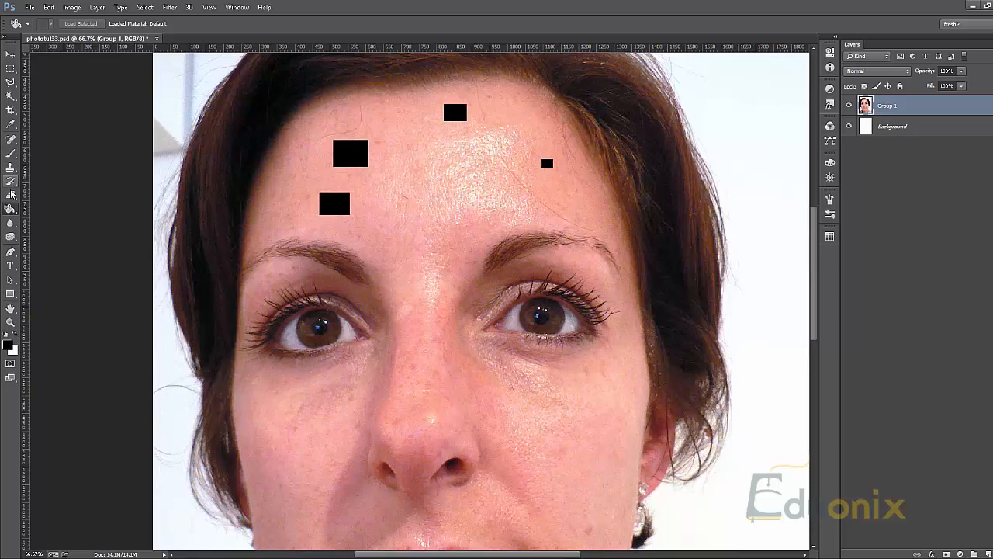
Switch to the Spot Healing Brush and heal away the smallest black rectangle on the forehead near the temple
click(17, 213)
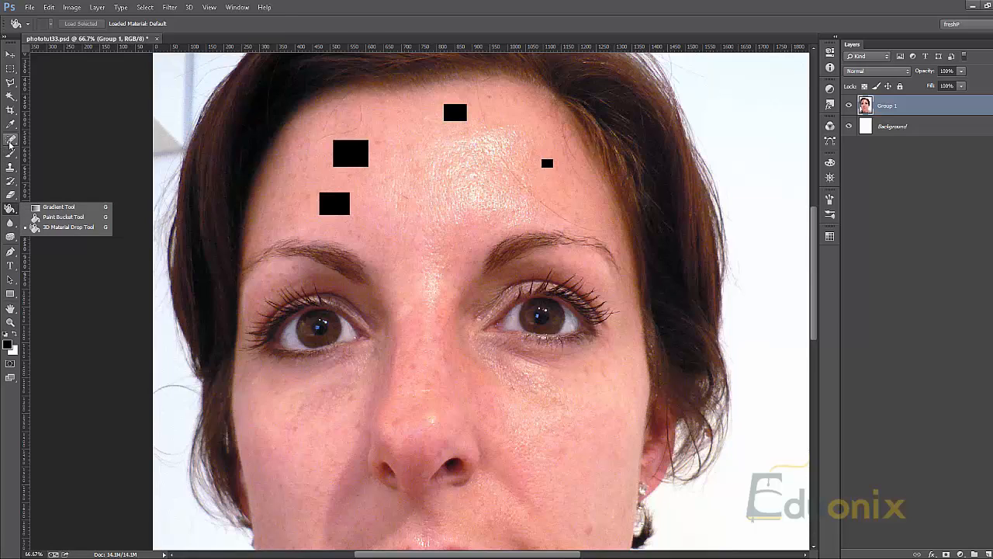
click(10, 140)
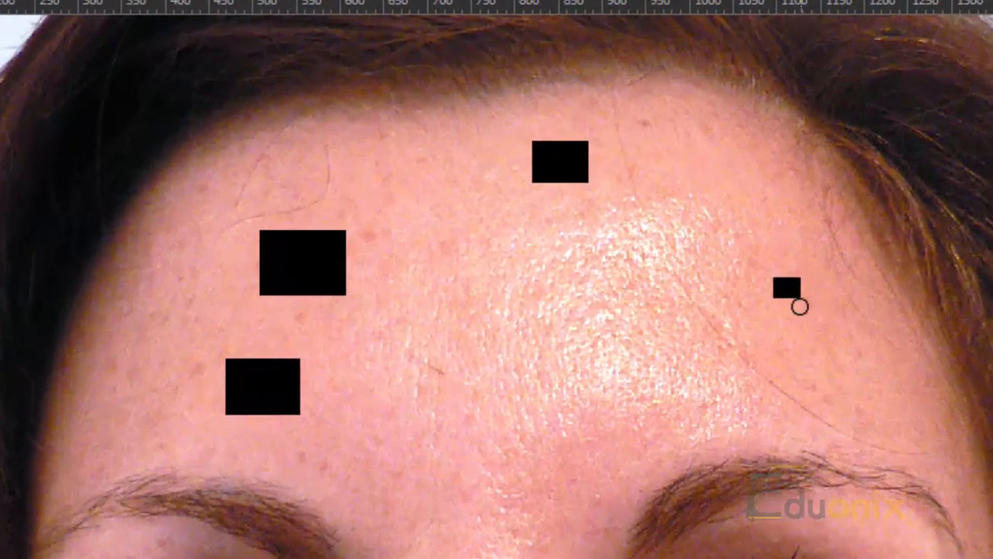
mouse_move(799, 307)
mouse_down()
mouse_move(801, 275)
mouse_move(790, 276)
mouse_move(784, 307)
mouse_move(786, 275)
mouse_move(772, 288)
mouse_move(774, 307)
mouse_move(794, 270)
mouse_up()
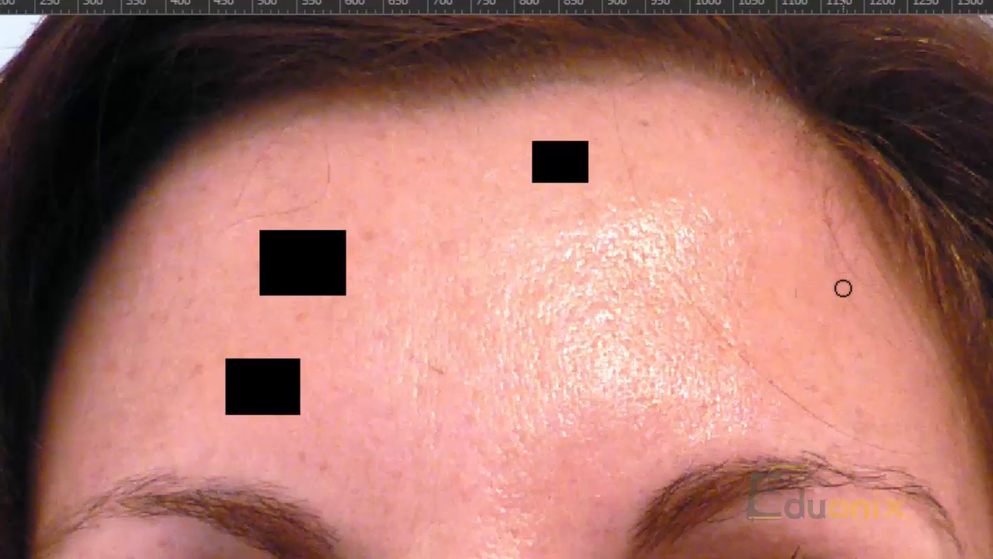
drag(794, 284, 796, 312)
Try partial Spot Healing strokes along the edges and inside the black rectangle nearest the hairline, and undo the strokes inside it
mouse_move(594, 176)
mouse_down()
mouse_move(580, 184)
mouse_move(593, 147)
mouse_move(575, 138)
mouse_move(529, 146)
mouse_move(537, 188)
mouse_move(581, 188)
mouse_up()
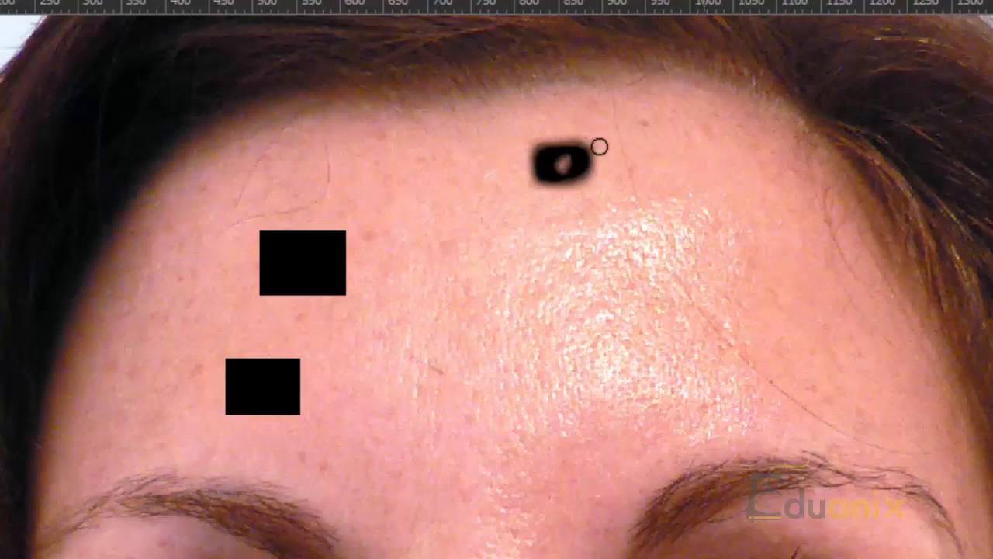
click(560, 161)
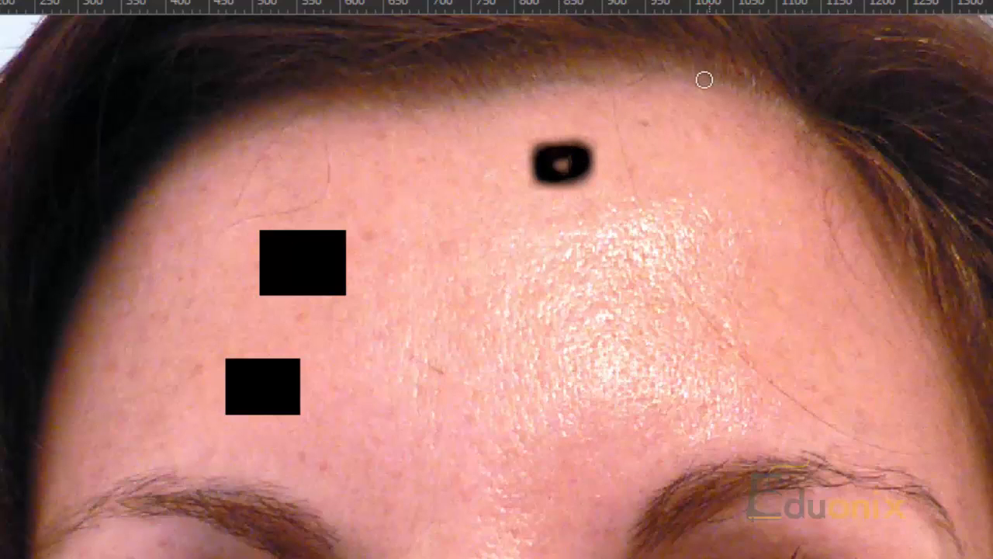
key(ctrl+alt+z)
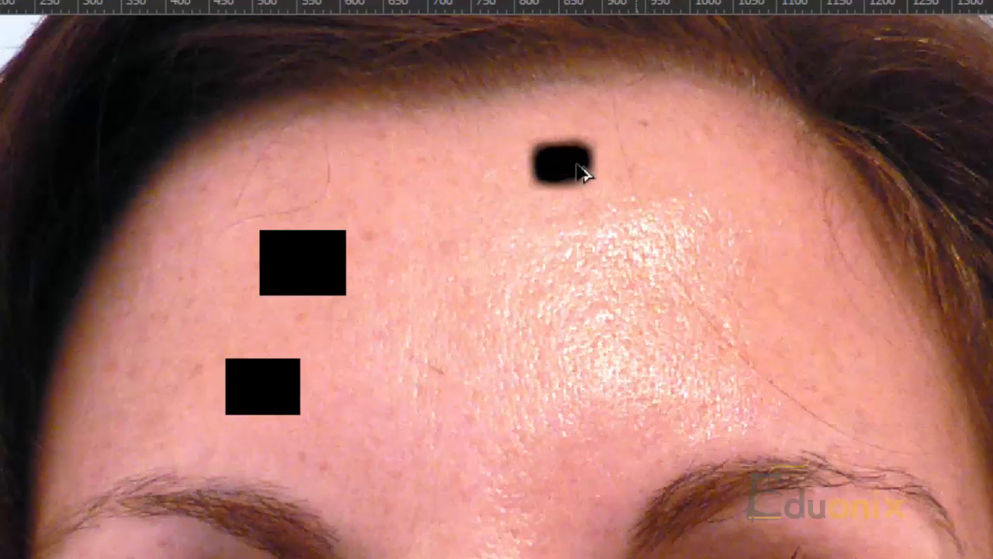
key(ctrl+alt+z)
drag(556, 177, 573, 176)
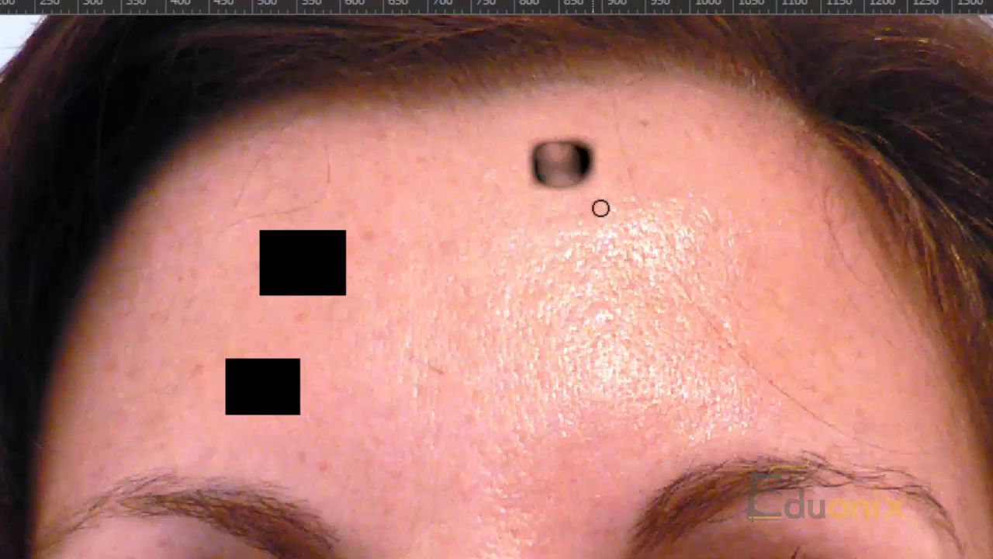
key(ctrl+z)
Heal away the black rectangle nearest the hairline and the largest forehead rectangle with Spot Healing strokes covering each one completely
mouse_move(571, 143)
mouse_down()
mouse_move(526, 177)
mouse_move(557, 190)
mouse_move(593, 153)
mouse_move(573, 127)
mouse_move(560, 171)
mouse_move(584, 185)
mouse_move(607, 163)
mouse_move(570, 171)
mouse_move(533, 198)
mouse_move(569, 195)
mouse_up()
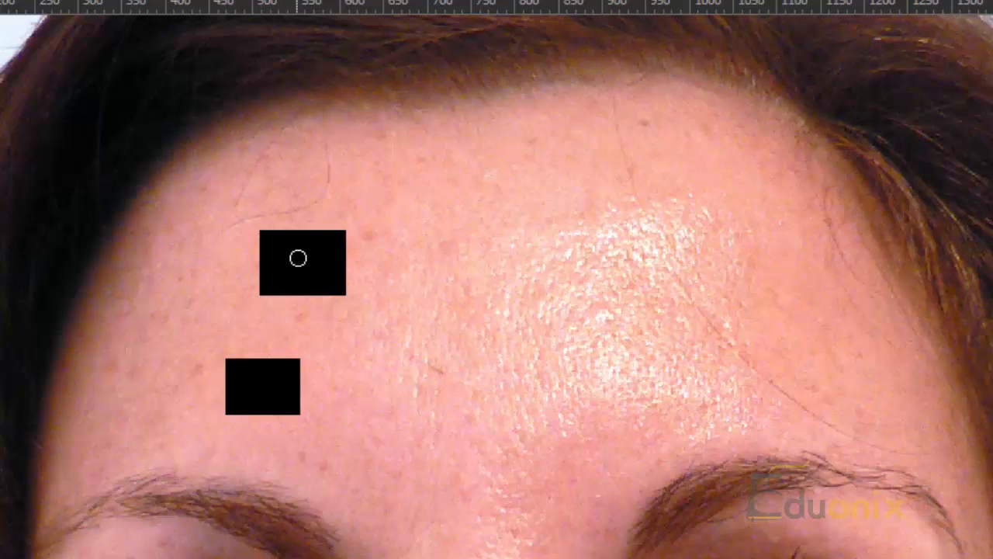
mouse_move(253, 241)
mouse_down()
mouse_move(272, 223)
mouse_move(270, 243)
mouse_move(285, 235)
mouse_move(279, 248)
mouse_move(288, 236)
mouse_move(297, 247)
mouse_move(313, 238)
mouse_move(317, 277)
mouse_move(330, 269)
mouse_move(334, 298)
mouse_move(356, 287)
mouse_up()
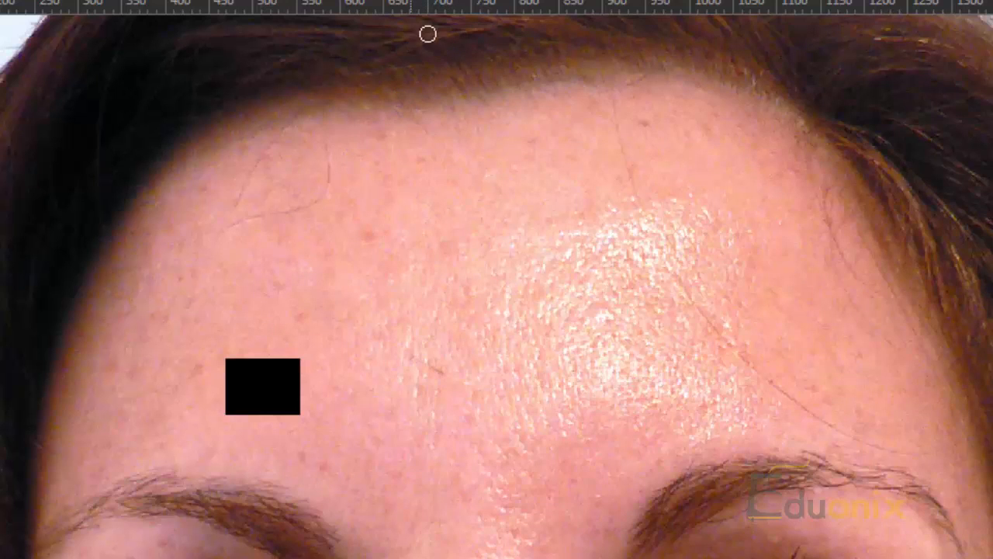
key(ctrl+z)
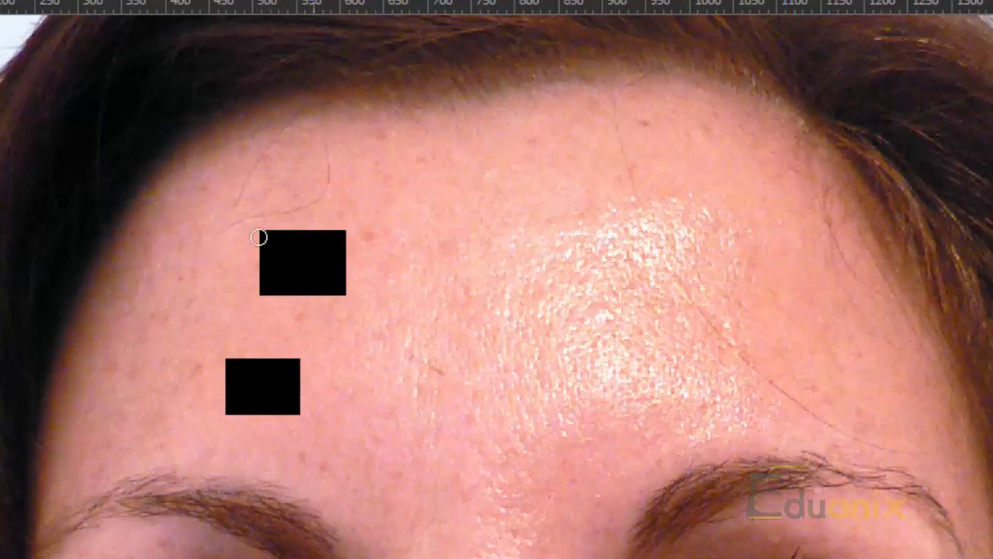
mouse_move(246, 246)
mouse_down()
mouse_move(289, 241)
mouse_move(359, 202)
mouse_move(250, 274)
mouse_move(285, 276)
mouse_move(358, 239)
mouse_move(363, 220)
mouse_move(283, 300)
mouse_move(287, 331)
mouse_move(329, 311)
mouse_move(413, 233)
mouse_move(347, 305)
mouse_move(390, 280)
mouse_move(340, 310)
mouse_move(256, 318)
mouse_move(228, 304)
mouse_move(266, 330)
mouse_move(255, 274)
mouse_up()
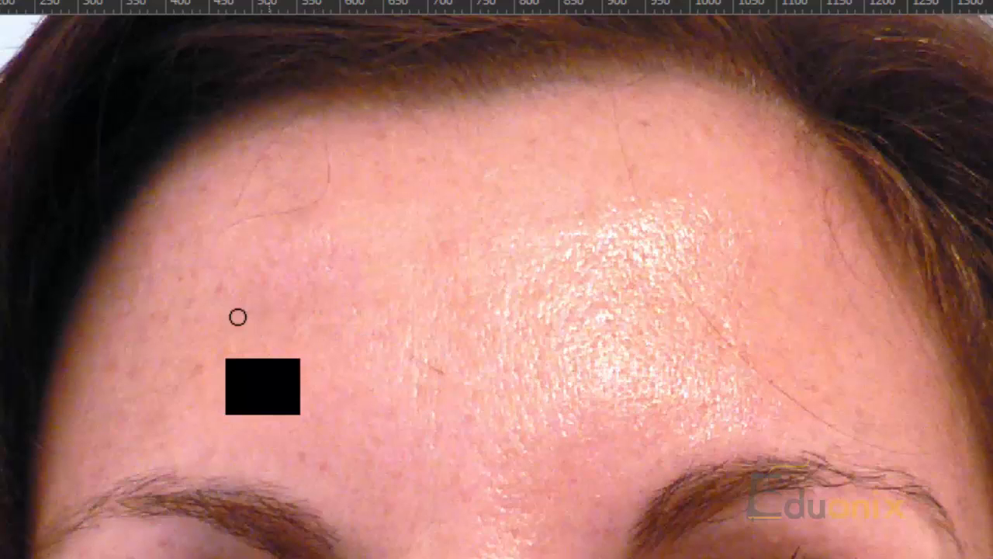
Heal away the last black rectangle above the eyebrow with one Spot Healing stroke covering it and a margin of surrounding skin
drag(439, 446, 654, 343)
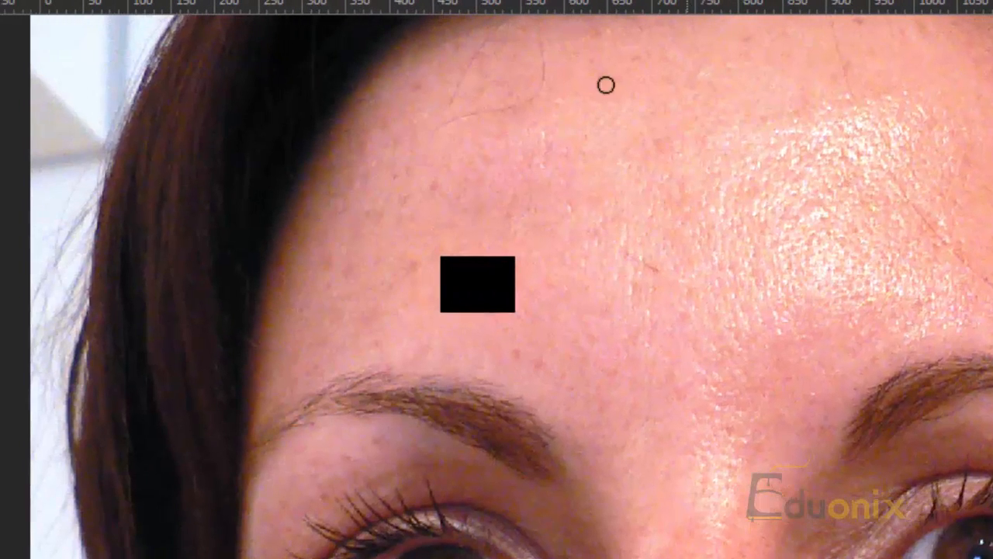
key(v)
drag(474, 343, 513, 339)
key(ctrl+z)
key(b)
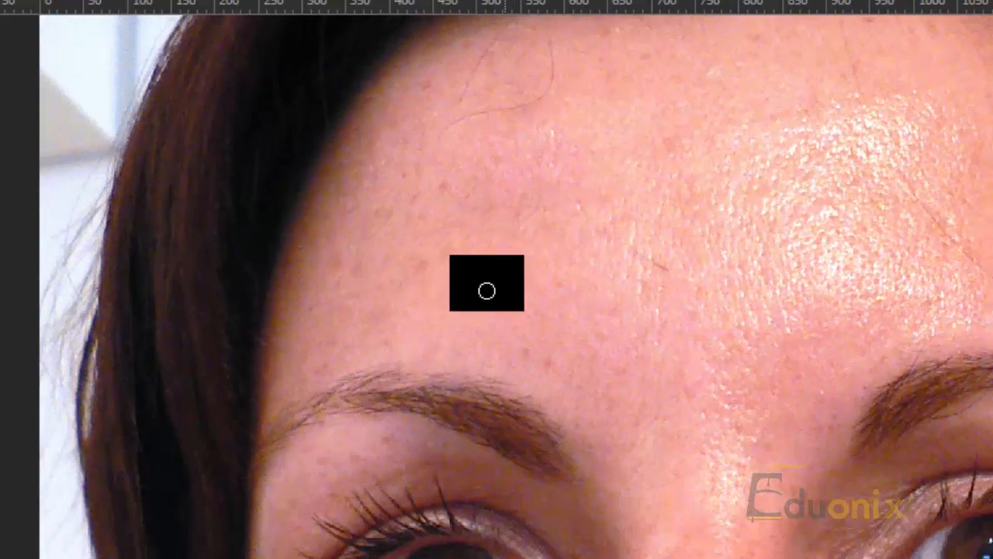
mouse_move(445, 306)
mouse_down()
mouse_move(454, 318)
mouse_move(492, 244)
mouse_move(516, 311)
mouse_move(540, 242)
mouse_up()
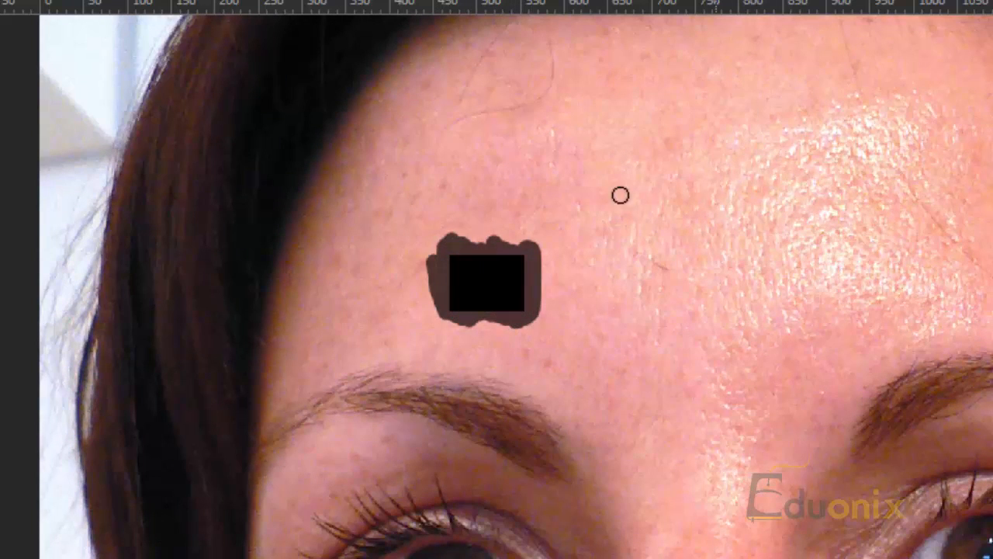
drag(977, 292, 892, 416)
mouse_move(547, 375)
mouse_down()
mouse_move(607, 414)
mouse_move(639, 381)
mouse_move(632, 410)
mouse_up()
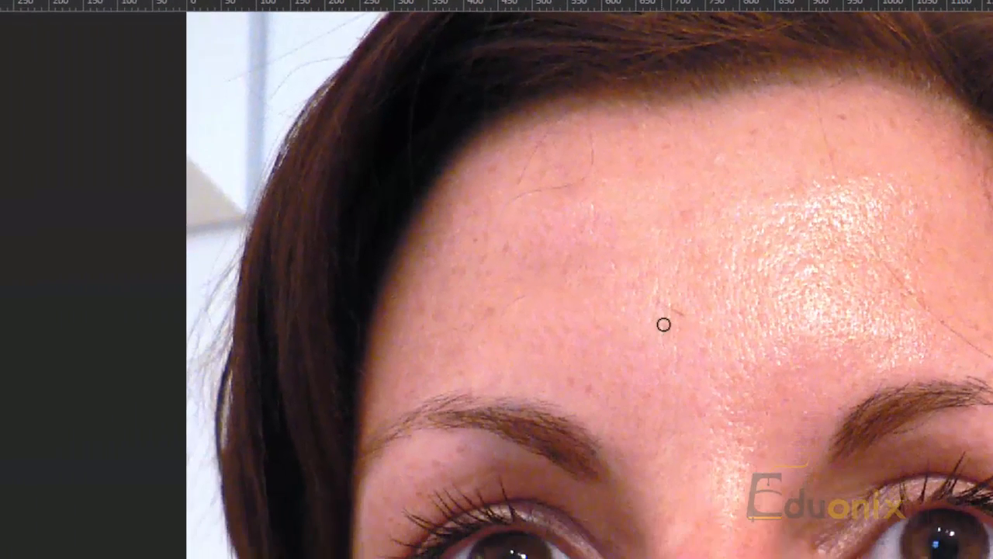
mouse_move(585, 371)
mouse_down()
mouse_move(569, 391)
mouse_move(554, 365)
mouse_up()
drag(727, 242, 716, 239)
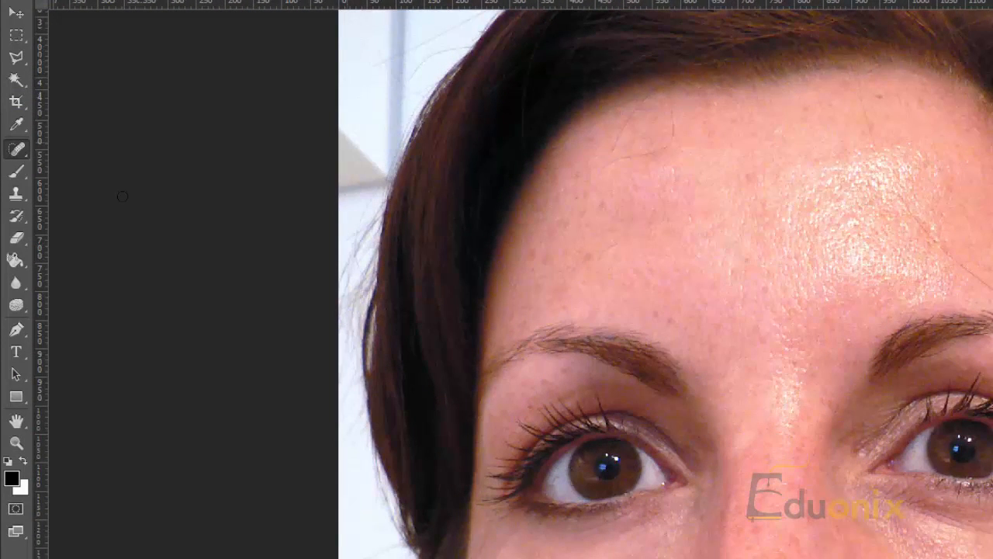
Select the Healing Brush Tool, sample a patch of forehead skin, and paint a healing stroke above the mouth corner
right_click(18, 154)
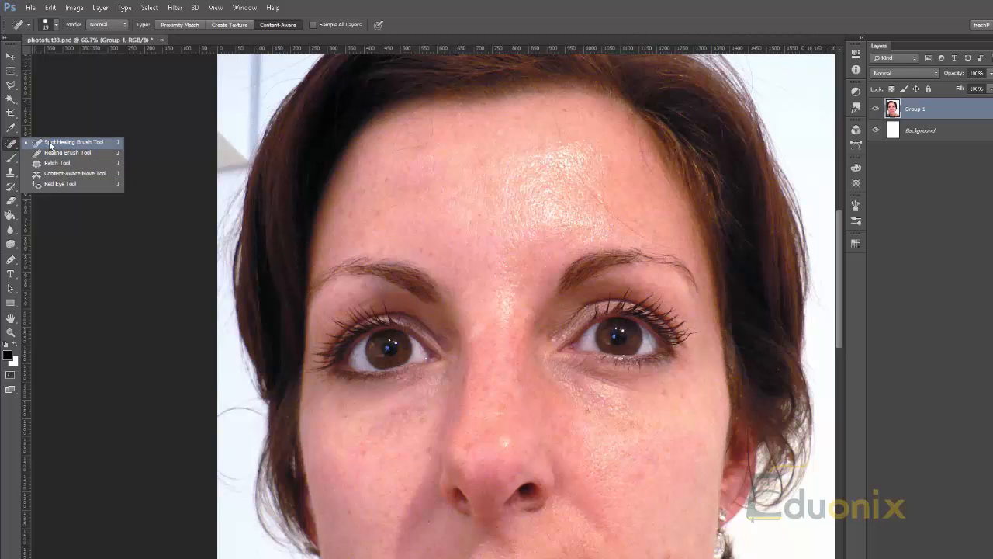
click(48, 152)
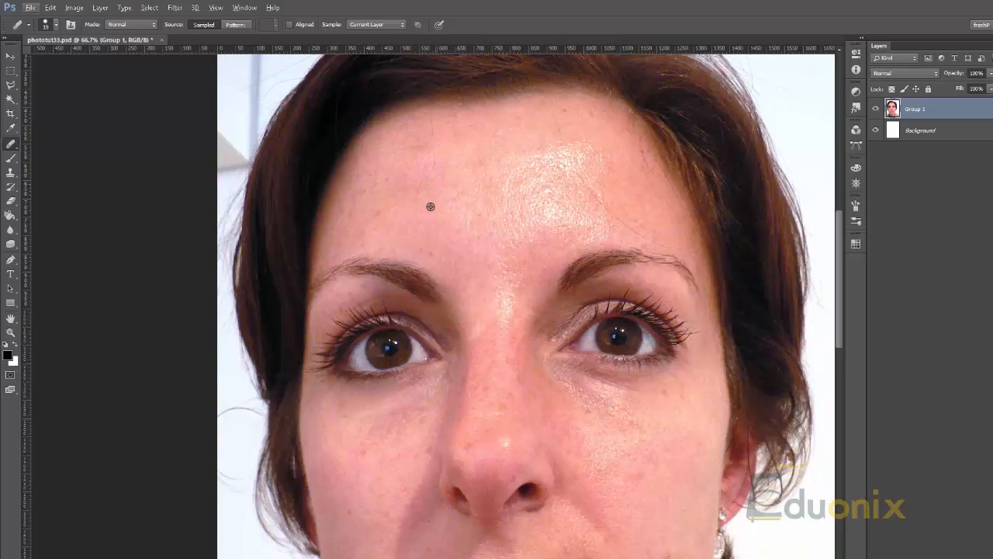
alt+click(562, 147)
key(alt)
drag(697, 346, 662, 214)
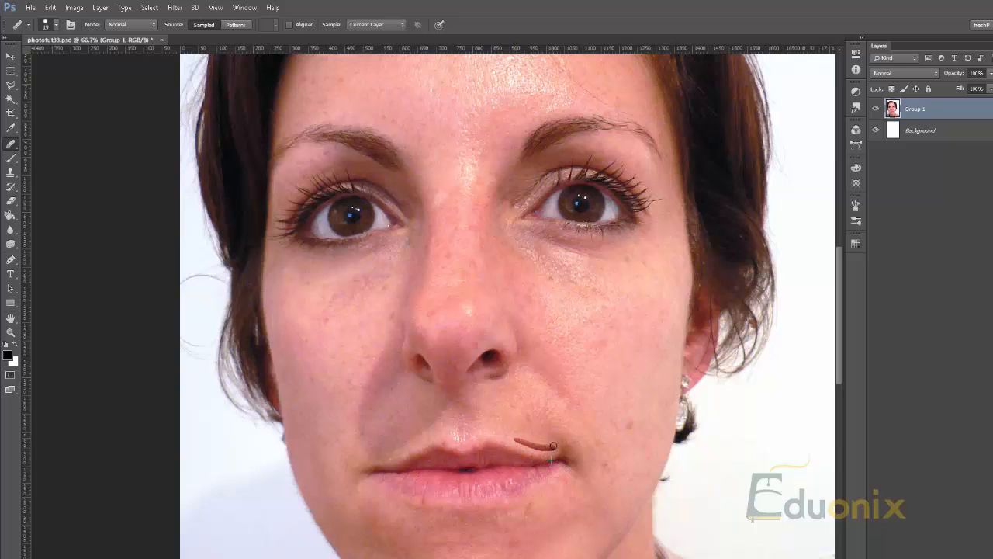
click(544, 311)
drag(518, 112, 489, 353)
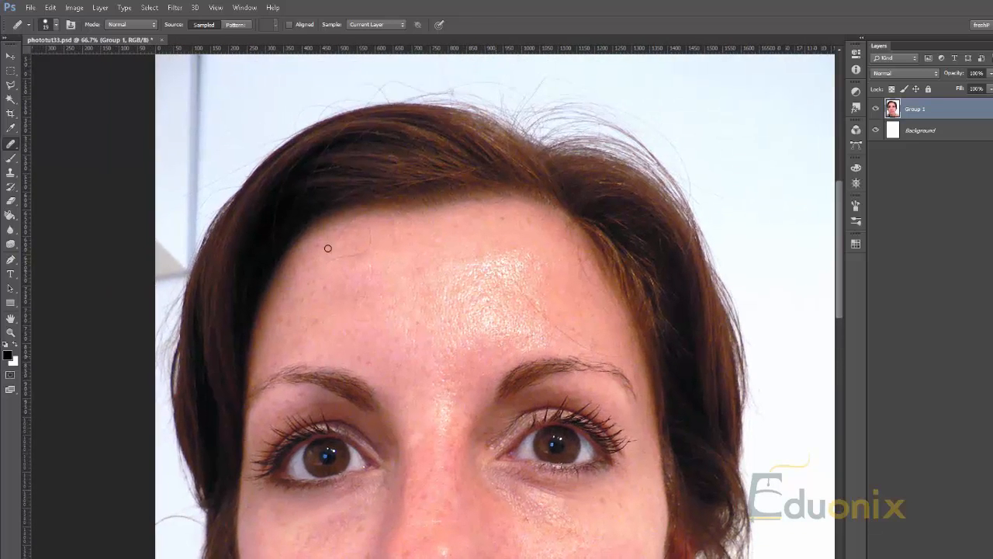
Sample skin near the inner eyebrow and paint Healing Brush strokes over the forehead and on the cheek beside the nose
alt+click(481, 380)
mouse_move(469, 346)
mouse_down()
mouse_move(498, 335)
mouse_move(476, 341)
mouse_move(487, 326)
mouse_move(475, 324)
mouse_move(459, 336)
mouse_move(495, 311)
mouse_move(468, 322)
mouse_move(478, 325)
mouse_move(492, 294)
mouse_move(498, 324)
mouse_move(486, 293)
mouse_move(448, 338)
mouse_move(485, 313)
mouse_up()
mouse_move(390, 303)
mouse_down()
mouse_move(407, 334)
mouse_move(427, 319)
mouse_move(415, 282)
mouse_move(412, 308)
mouse_move(436, 312)
mouse_move(442, 286)
mouse_up()
drag(385, 349, 395, 224)
drag(385, 381, 440, 312)
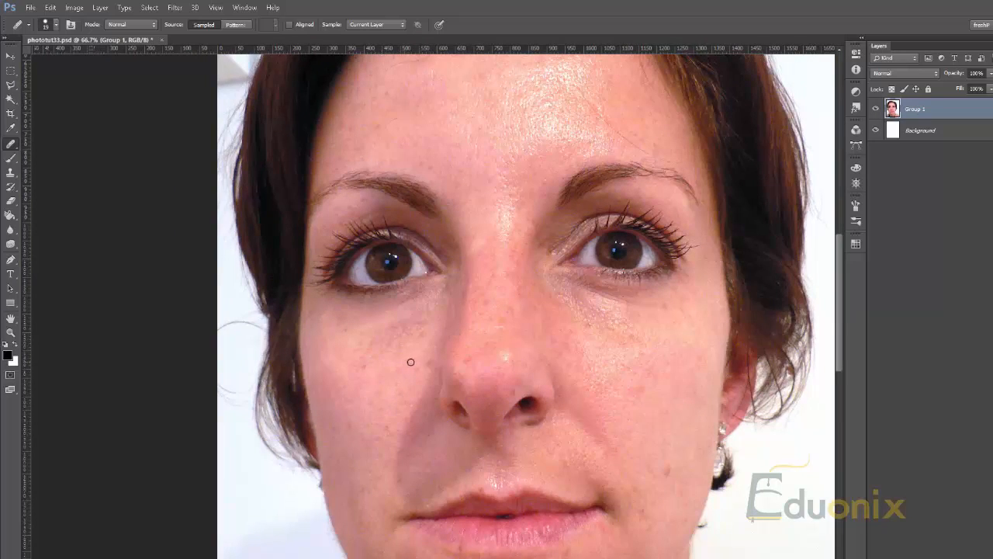
mouse_move(432, 374)
mouse_down()
mouse_move(398, 449)
mouse_move(414, 415)
mouse_up()
Sample smooth cheek skin and paint Healing Brush strokes along the lower lids of both eyes
alt+click(625, 353)
key(alt)
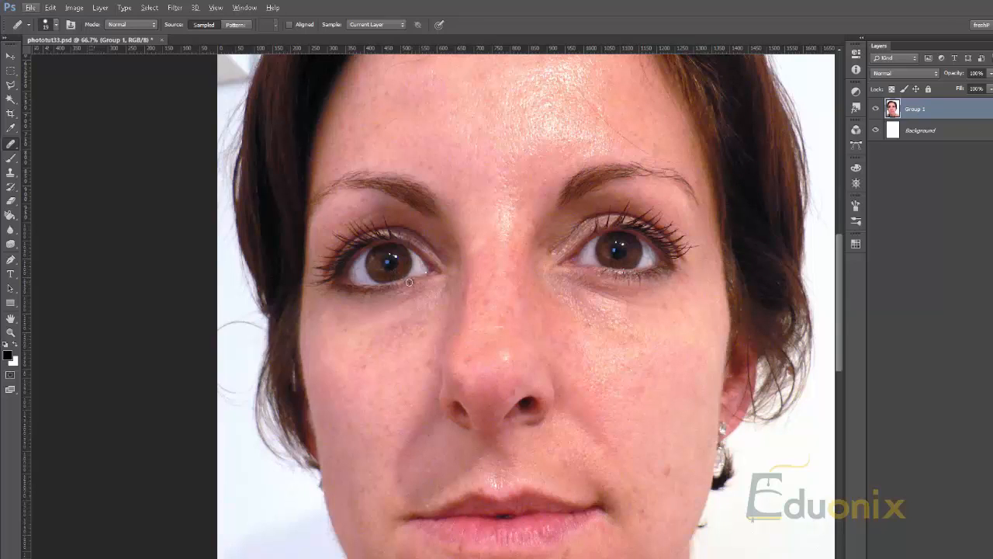
mouse_move(417, 284)
mouse_down()
mouse_move(439, 277)
mouse_move(404, 289)
mouse_move(448, 285)
mouse_up()
click(621, 316)
drag(597, 271, 568, 271)
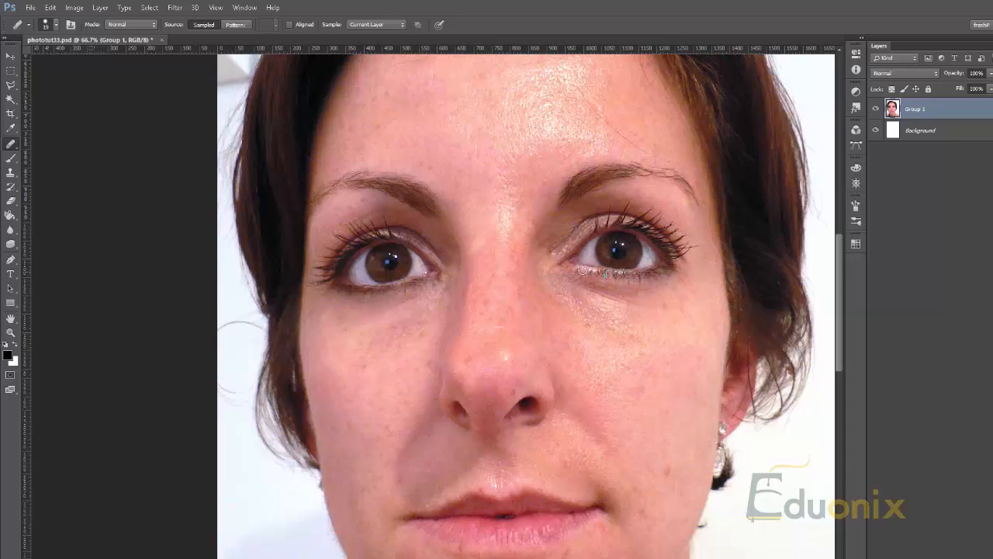
mouse_move(583, 271)
mouse_down()
mouse_move(611, 275)
mouse_move(582, 268)
mouse_up()
key(z)
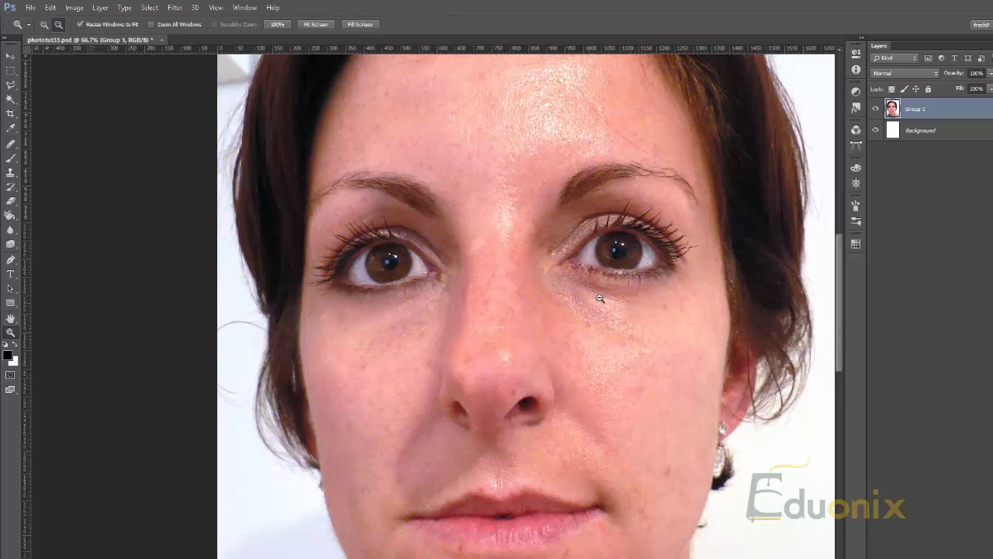
alt+click(596, 301)
alt+click(597, 279)
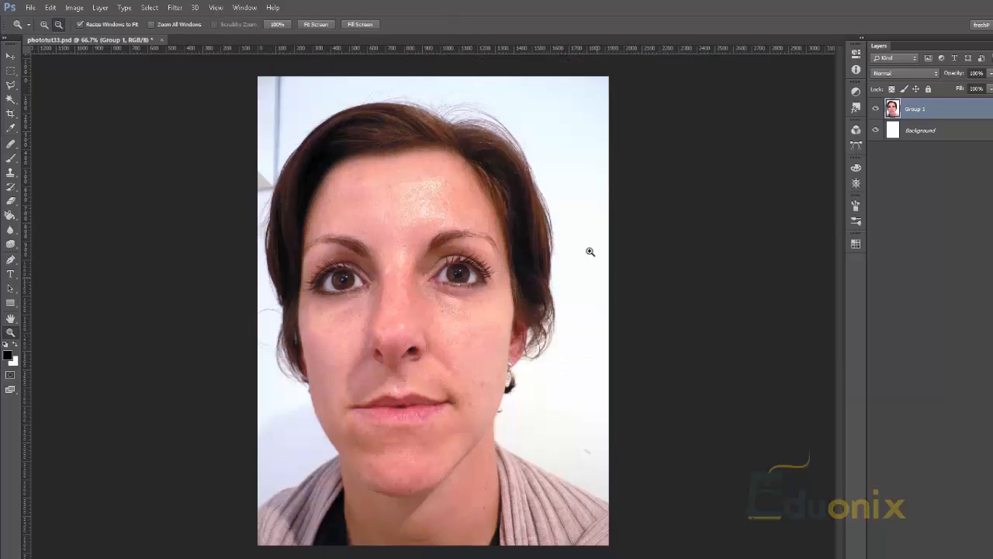
alt+click(590, 251)
Reselect the Healing Brush Tool from the group of healing tools
key(j)
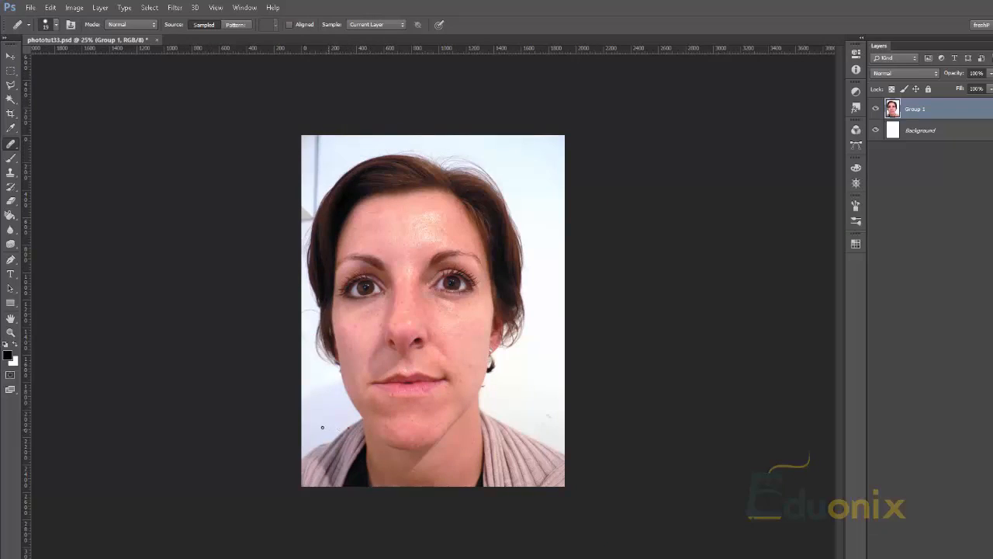
drag(322, 427, 443, 302)
click(5, 146)
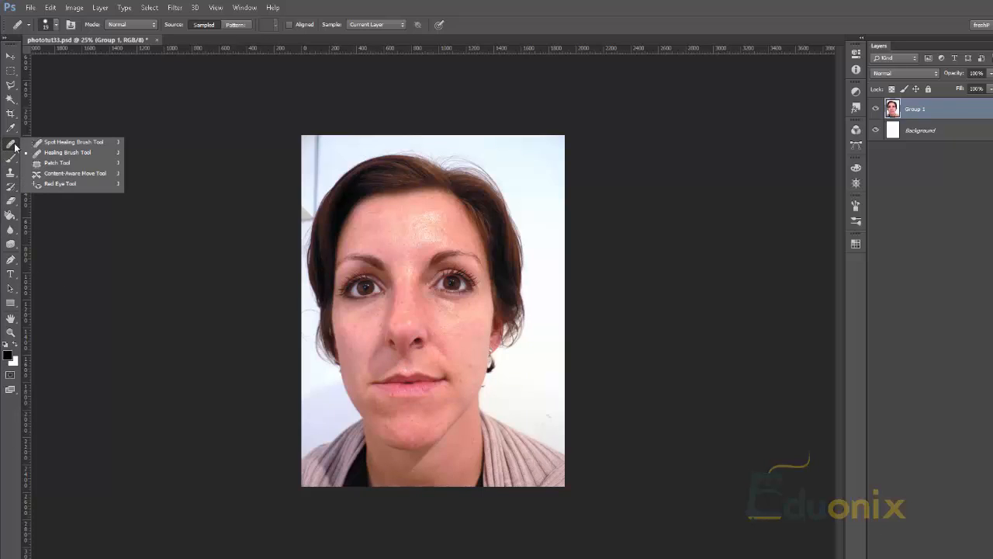
click(27, 154)
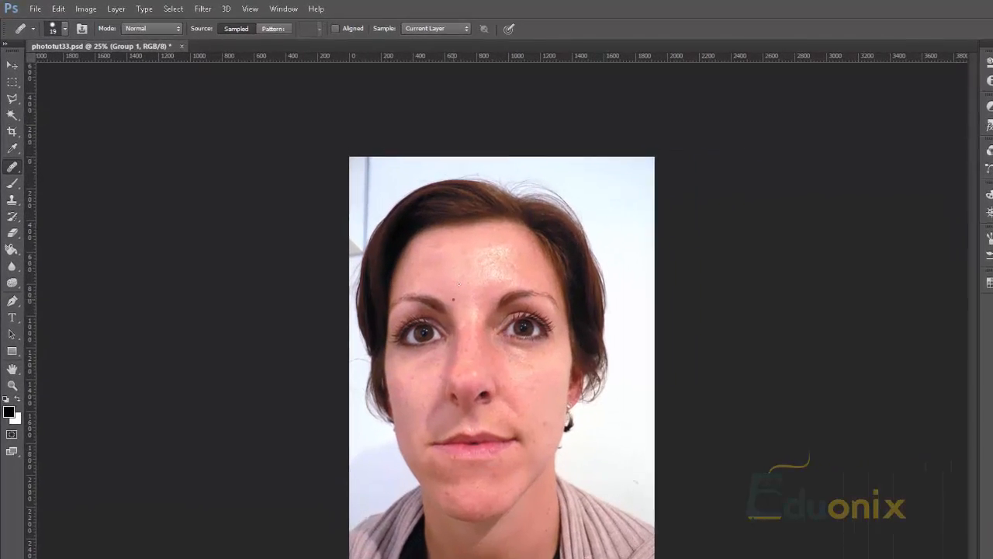
Open the Healing Brush's size, hardness and spacing settings over the portrait
right_click(400, 254)
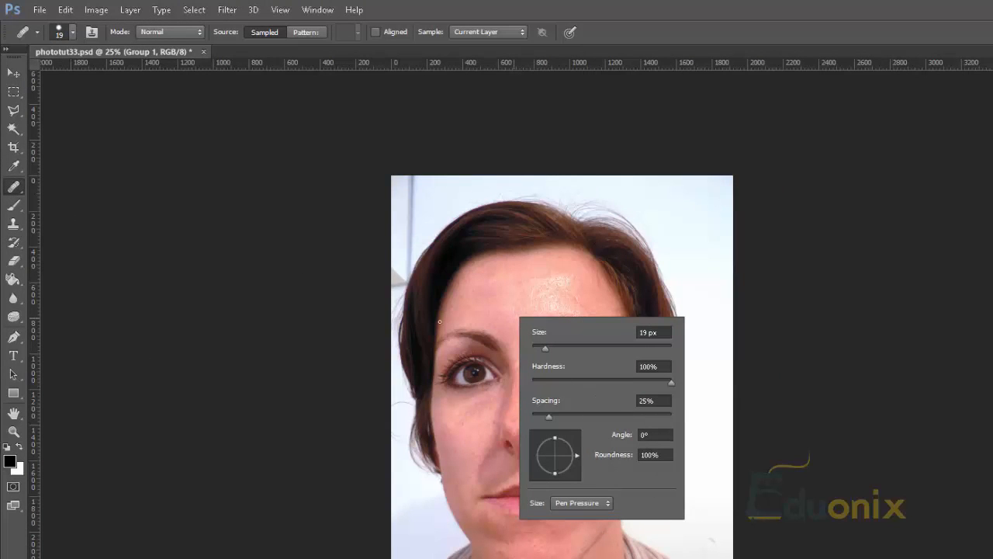
click(453, 301)
right_click(504, 285)
key(Escape)
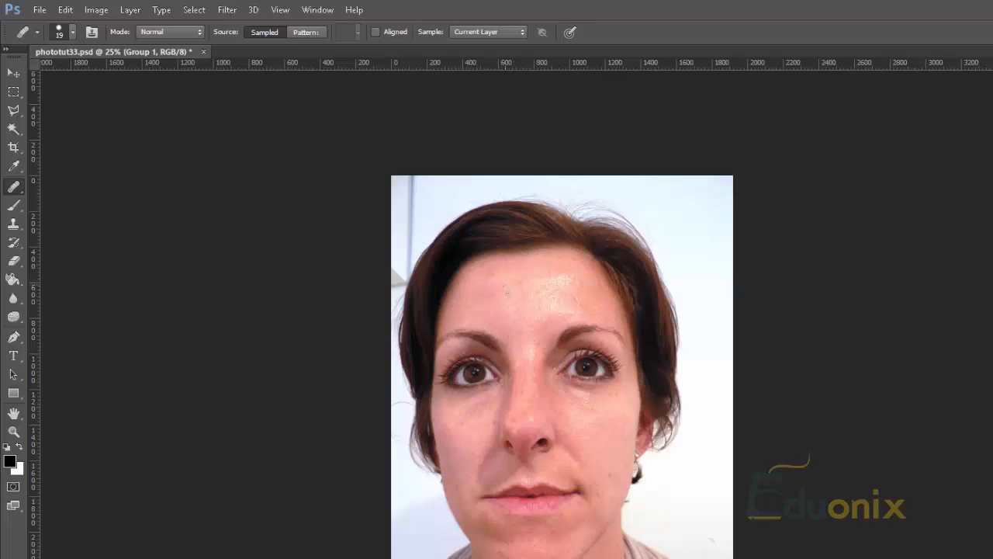
right_click(506, 281)
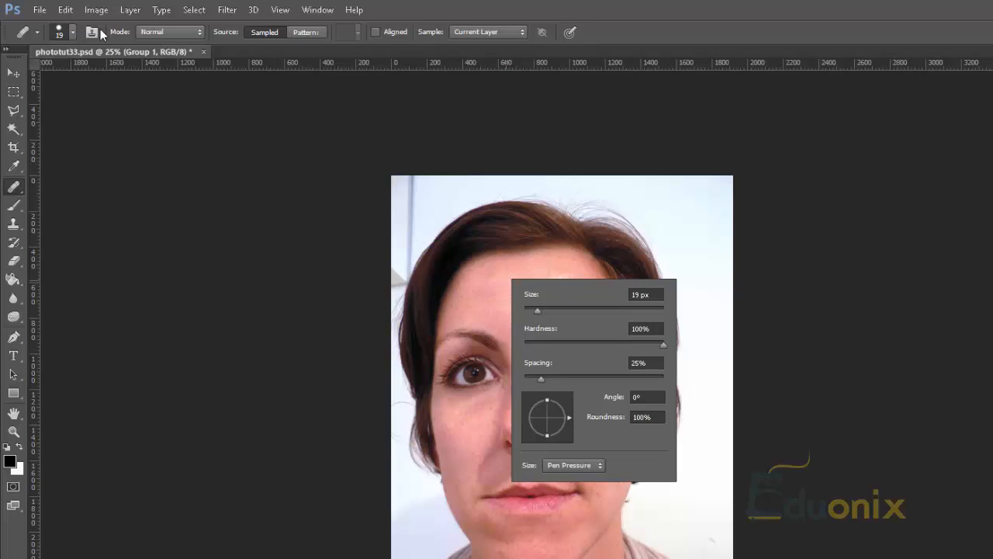
Look over the brush size, hardness and spacing settings of the Healing Brush and the Spot Healing Brush
click(67, 30)
click(67, 30)
click(66, 35)
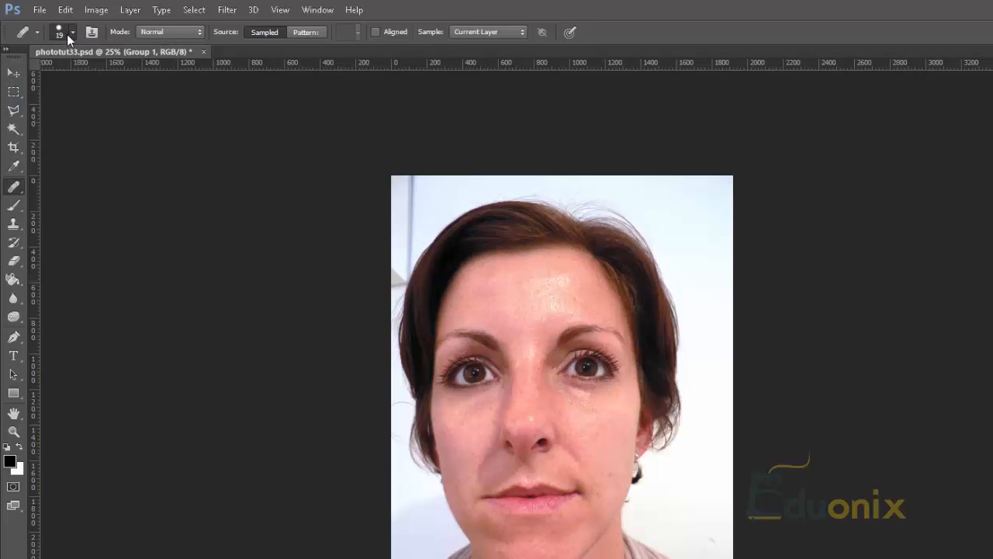
click(69, 33)
click(71, 31)
right_click(14, 194)
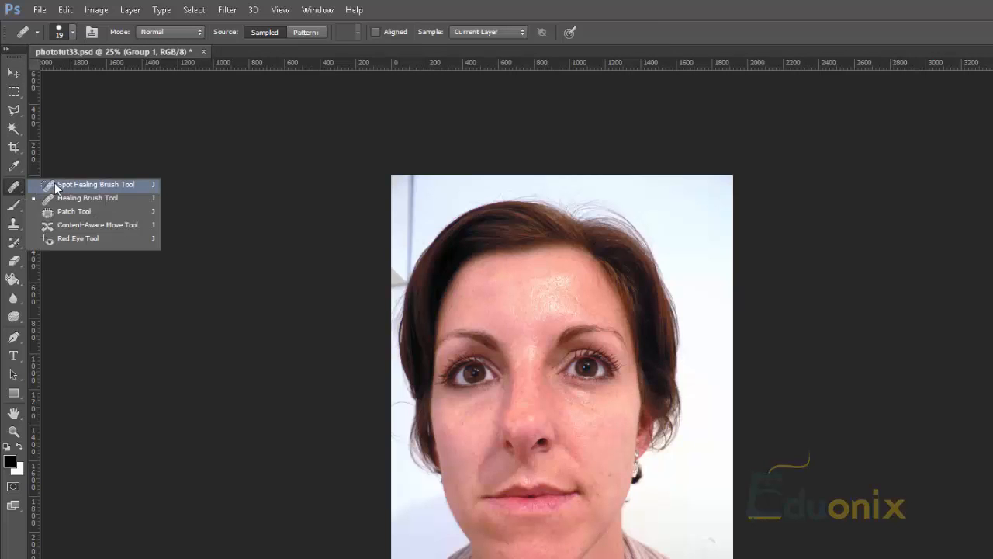
click(77, 183)
click(68, 36)
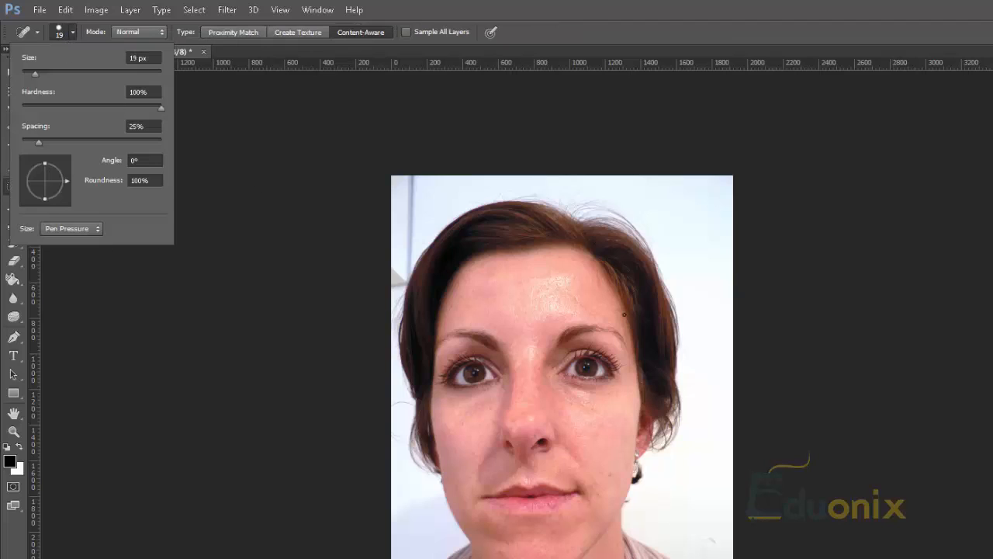
ctrl+click(814, 291)
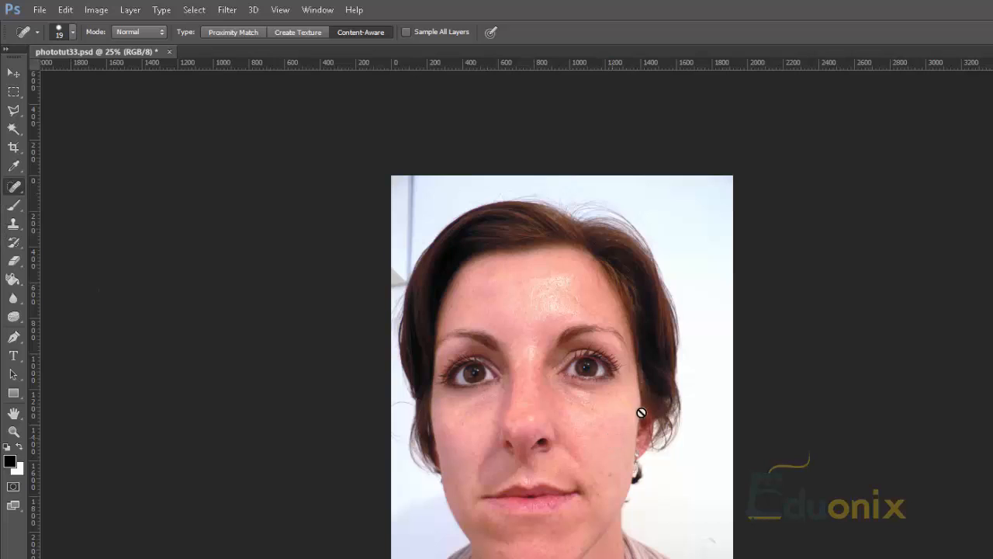
View the healing and brush tool groups, trying out the Zoom Tool and Brush Tool before returning to the Spot Healing Brush
click(14, 190)
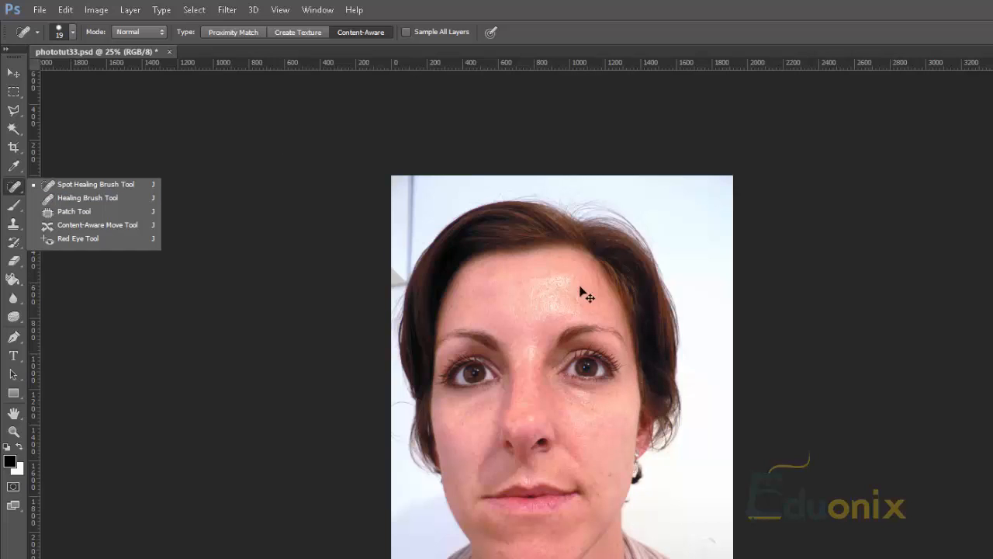
click(497, 146)
key(z)
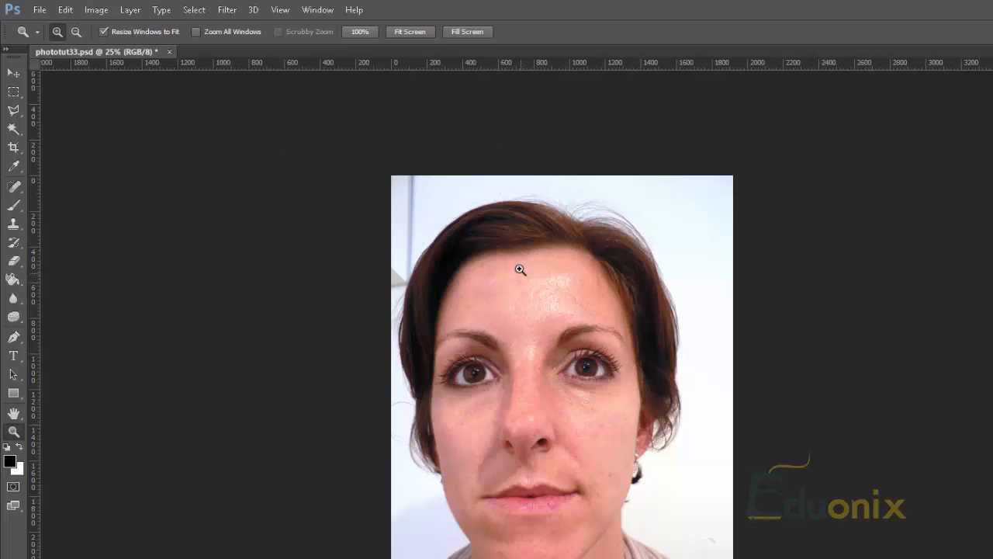
key(b)
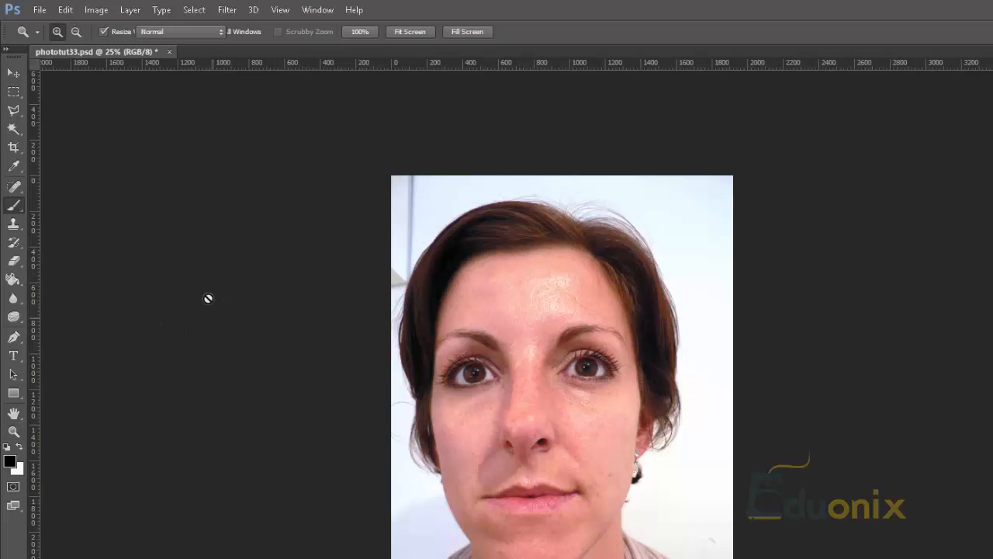
right_click(13, 207)
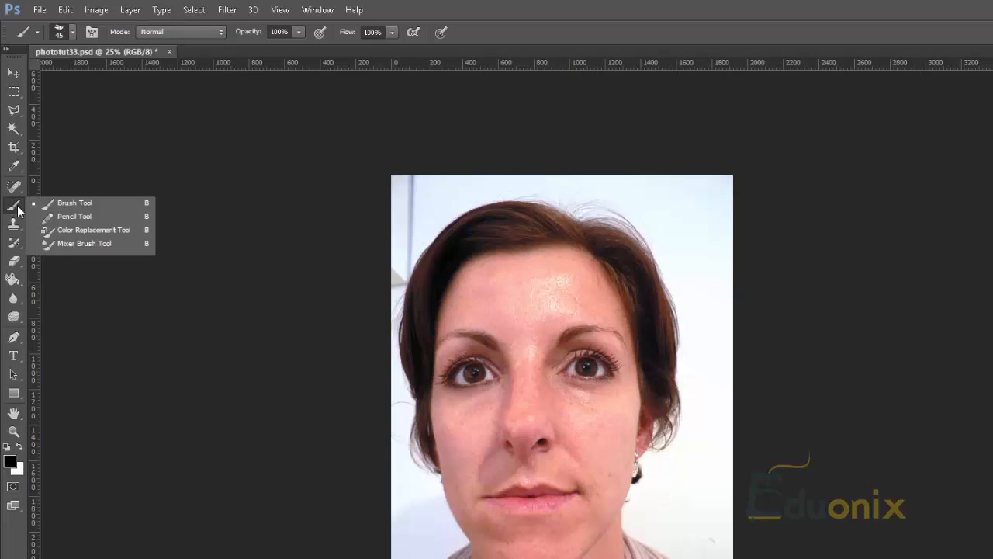
click(40, 204)
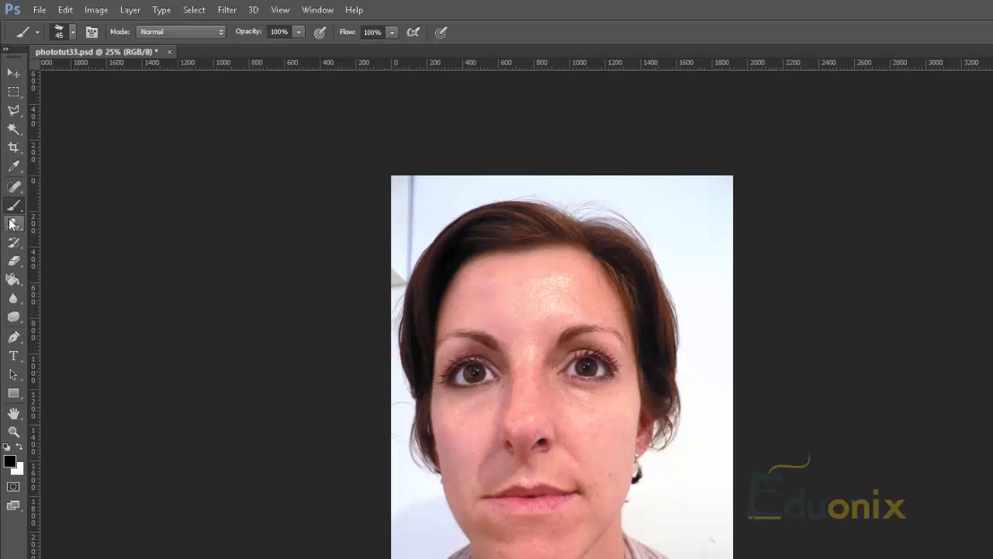
key(j)
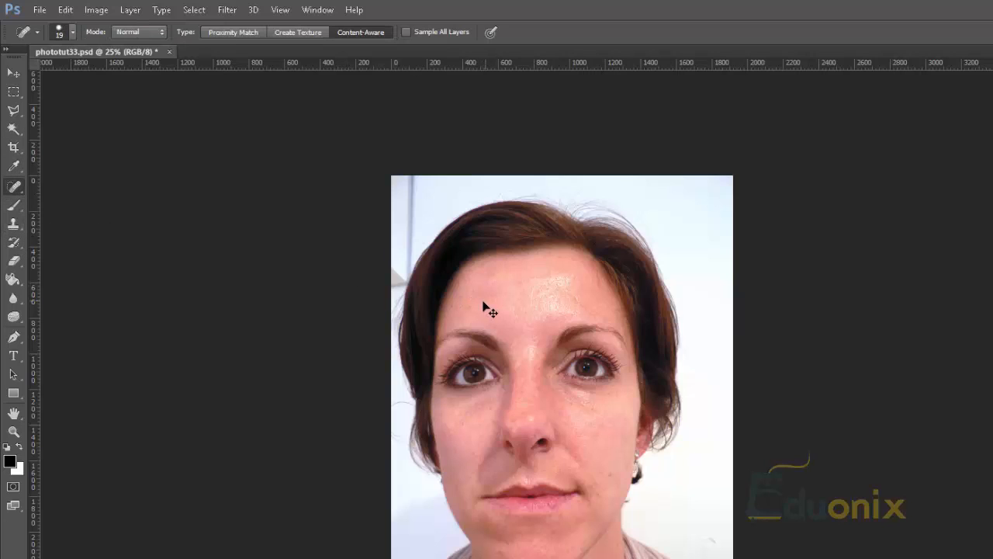
With Group 1 selected, enlarge the Spot Healing Brush to 175 px and try to sample a source on the forehead
key(ctrl+g)
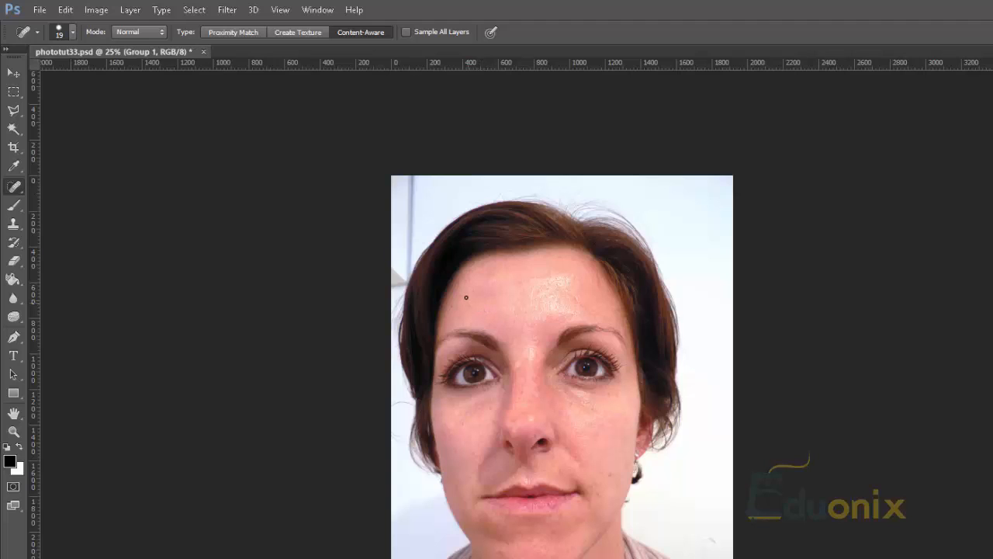
key(bracketright)
key(bracketright)
key(bracketright)
key(bracketright)
alt+click(486, 293)
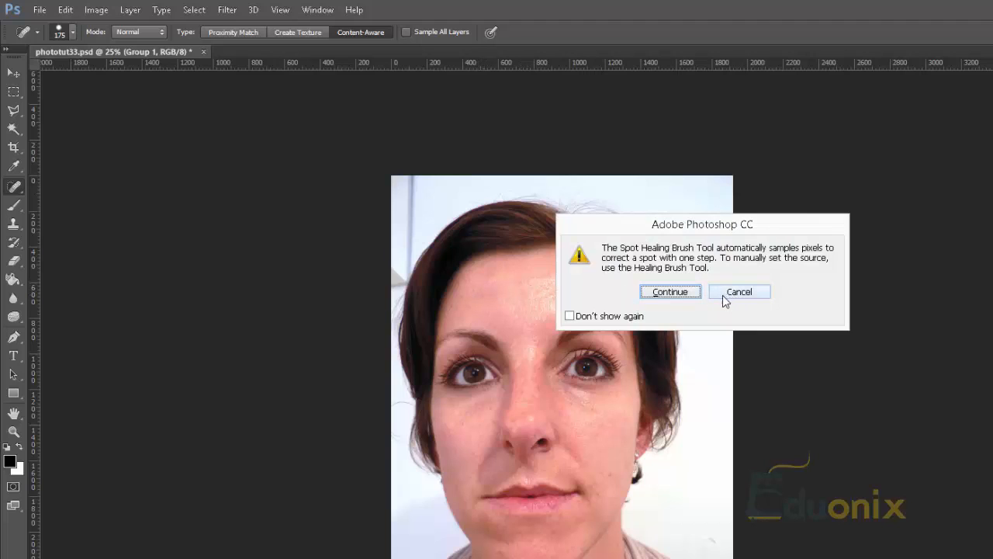
click(679, 297)
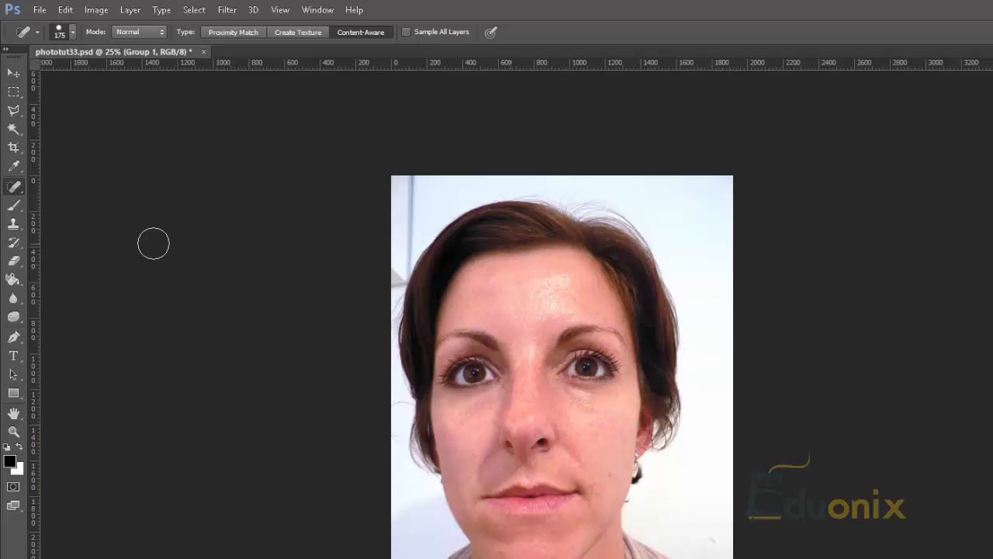
Switch to the Healing Brush Tool and enlarge its brush to suit the shiny patch on the forehead
right_click(14, 190)
click(77, 198)
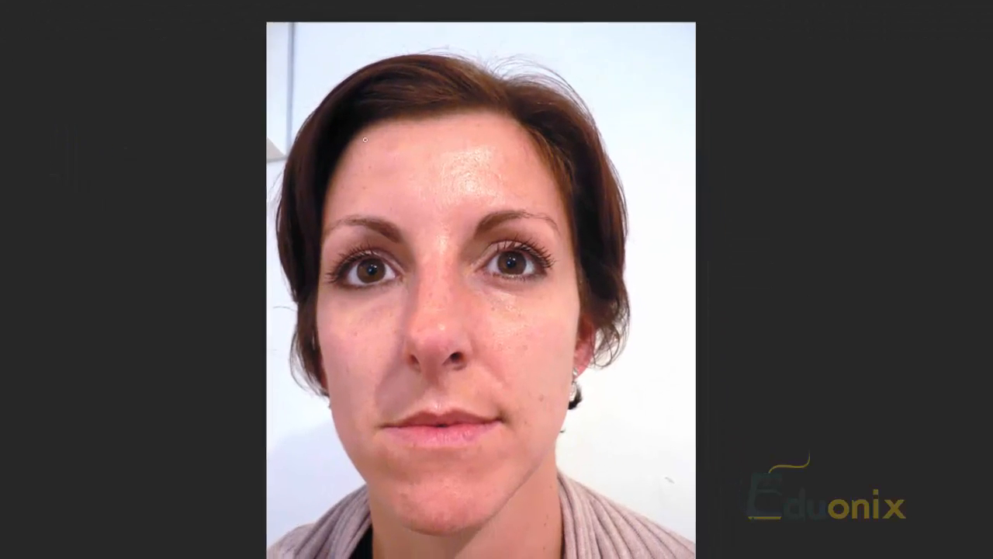
key(])
key(])
key(])
key(])
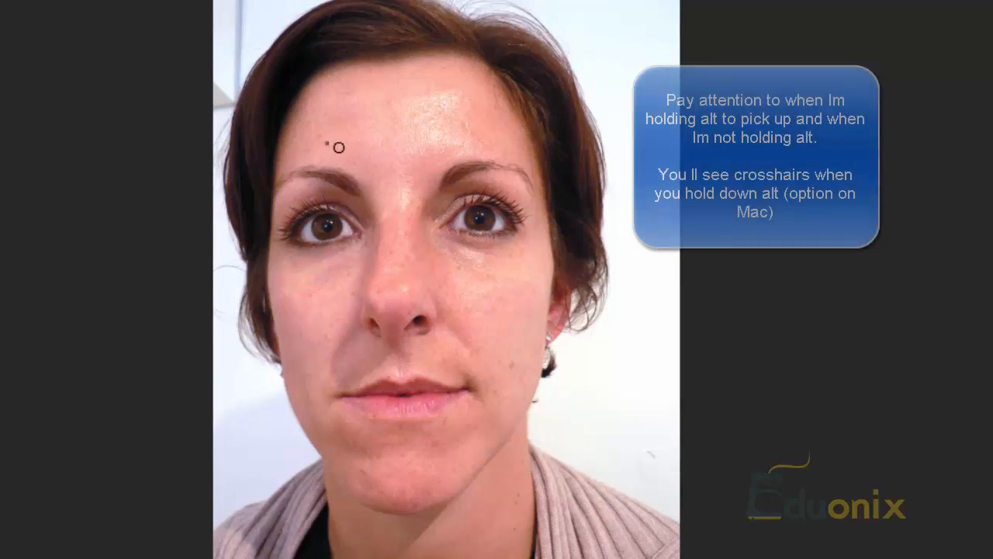
key(])
key(])
key(])
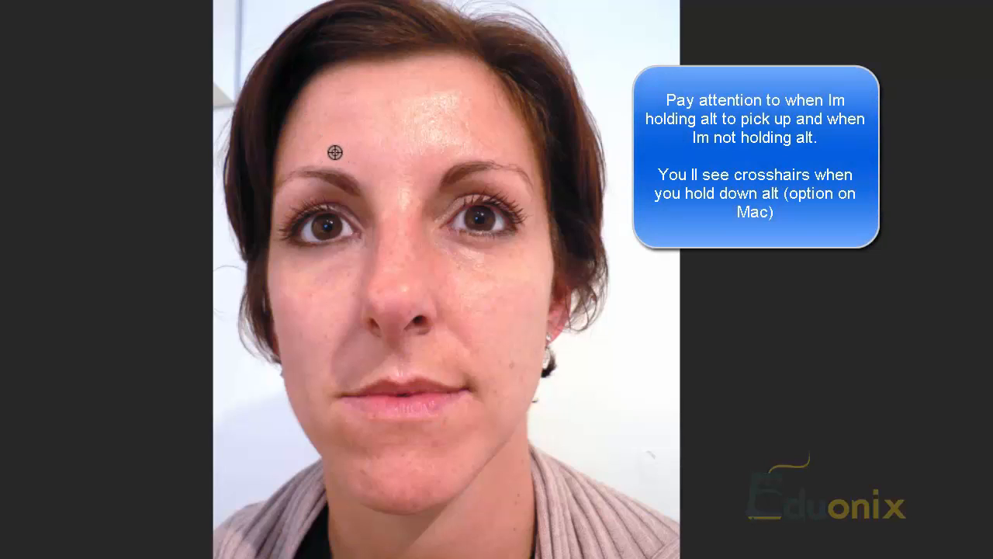
Sample matte forehead skin above the eyebrow and paint Healing Brush strokes over the shiny patch on the forehead
alt+click(336, 151)
drag(434, 134, 463, 135)
alt+click(327, 150)
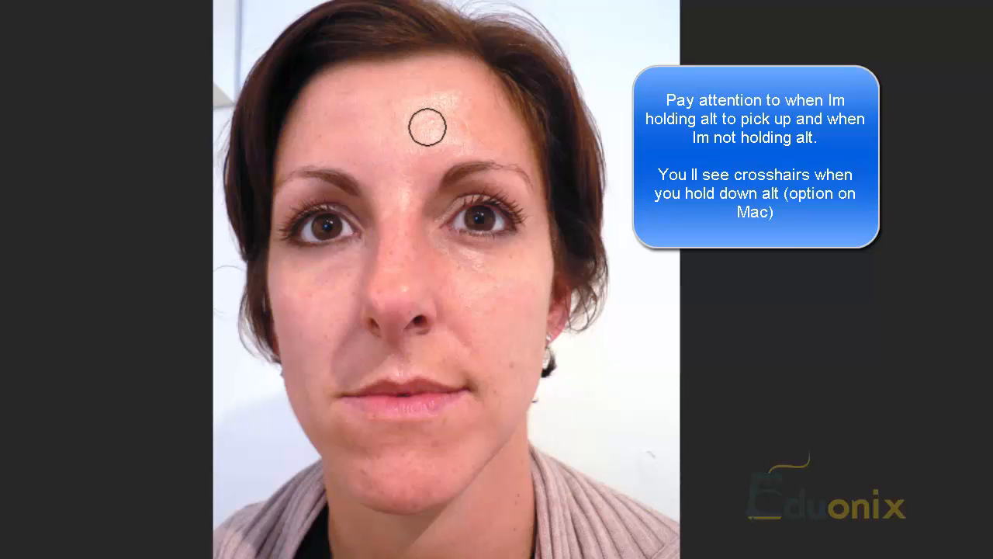
click(437, 128)
click(463, 140)
click(427, 134)
alt+click(321, 148)
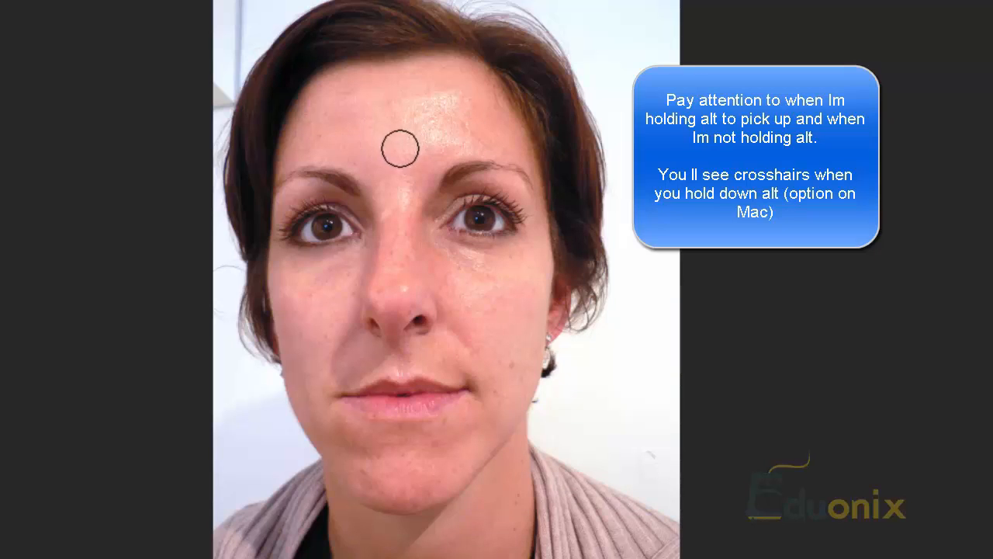
click(390, 106)
click(421, 101)
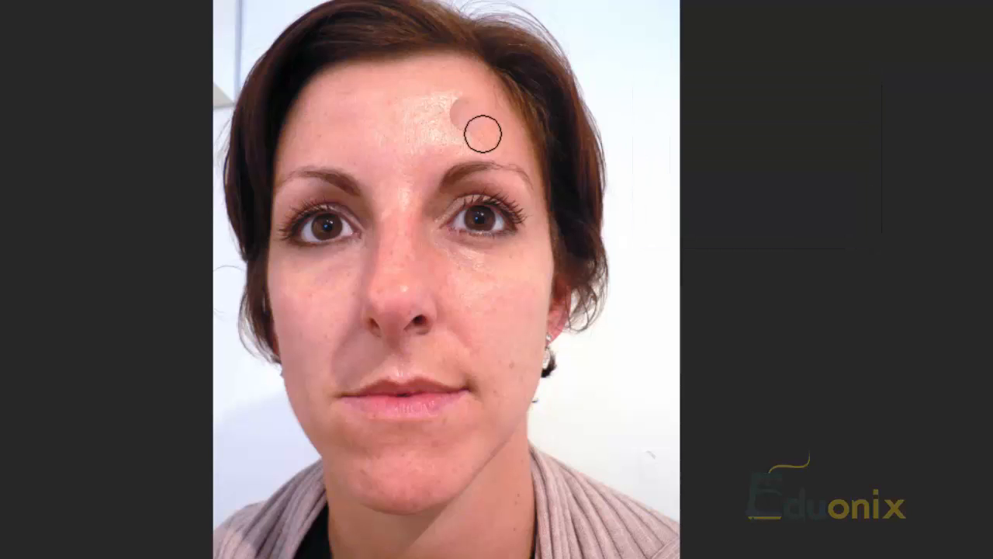